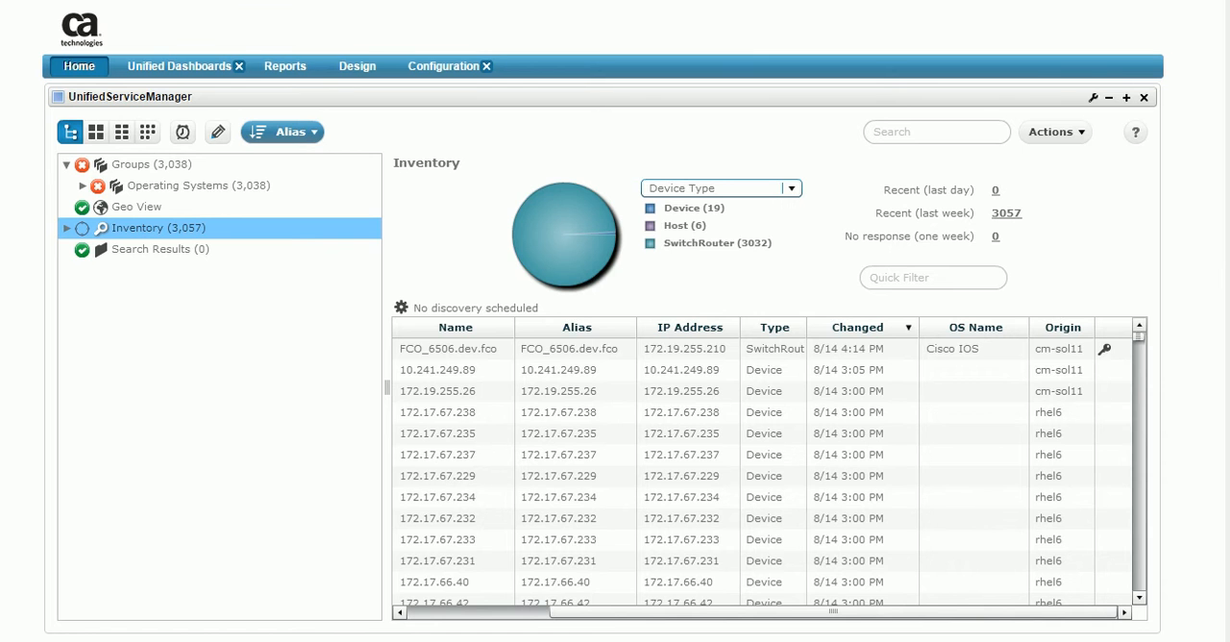
Open the Discovery Wizard for the rhel6/rhel6 discovery agent from the Inventory view.
click(1082, 131)
click(1010, 259)
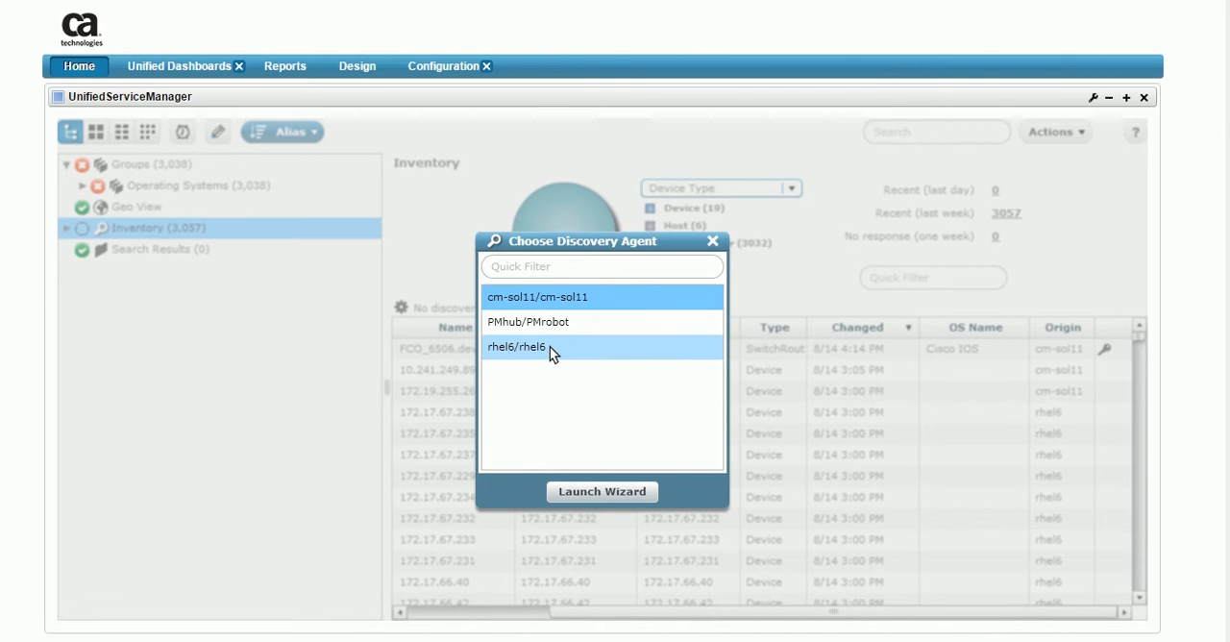
click(551, 351)
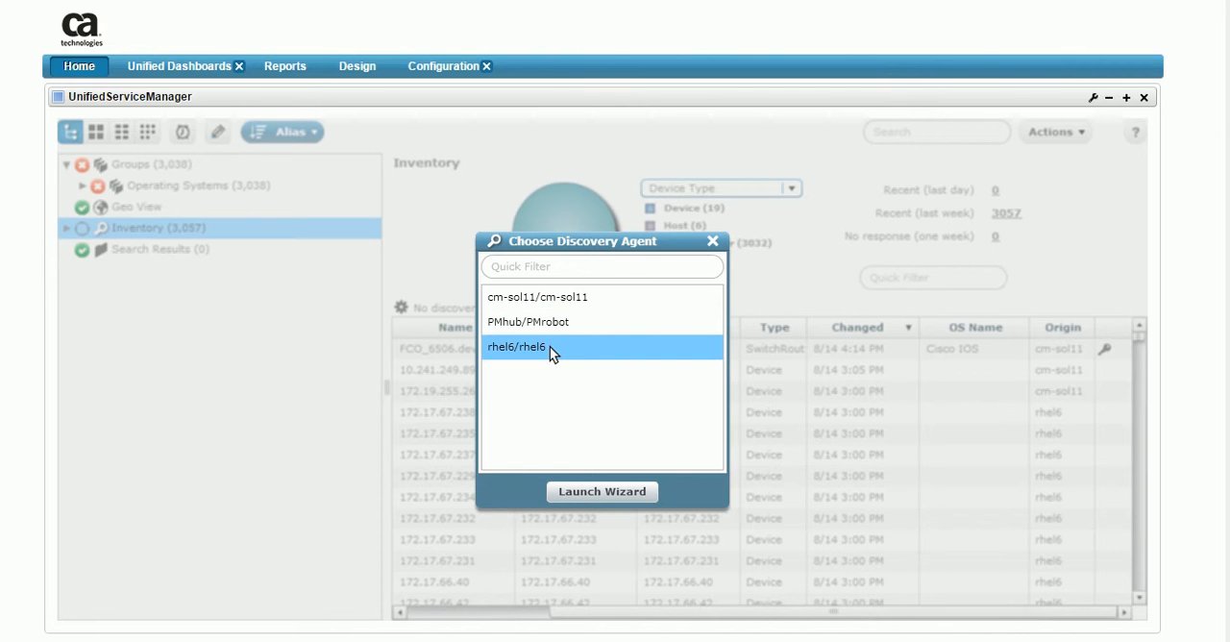
click(617, 492)
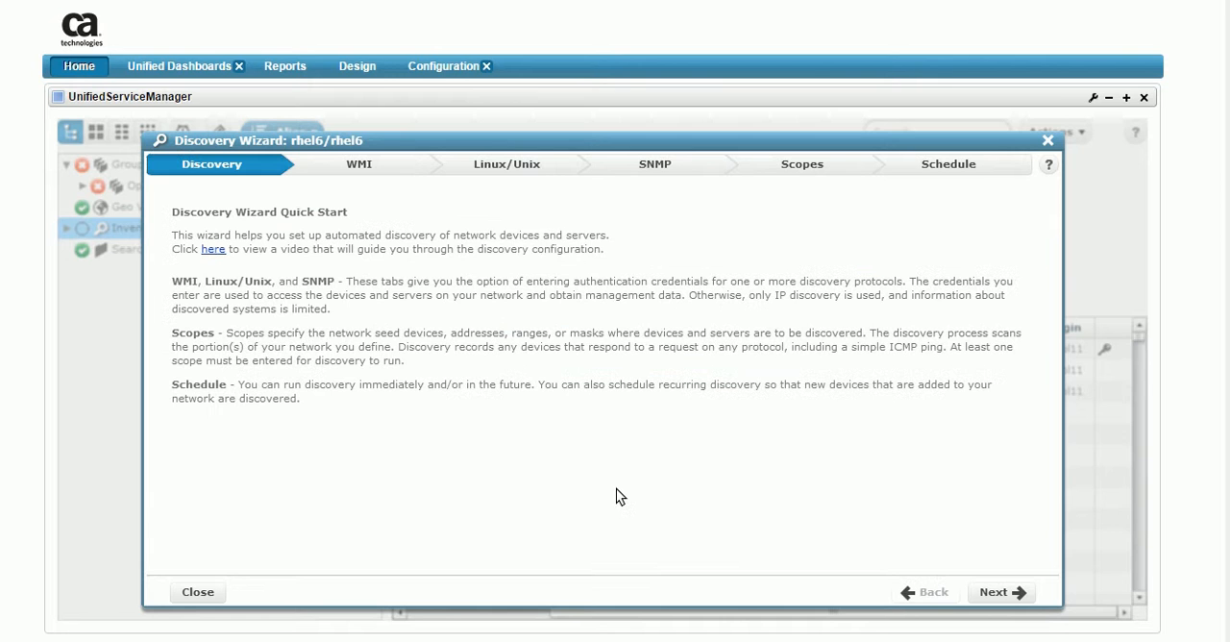
Review the 2public SNMP credentials and the 172.17.64.0/21 range scope with its masks and assigned credentials.
click(655, 164)
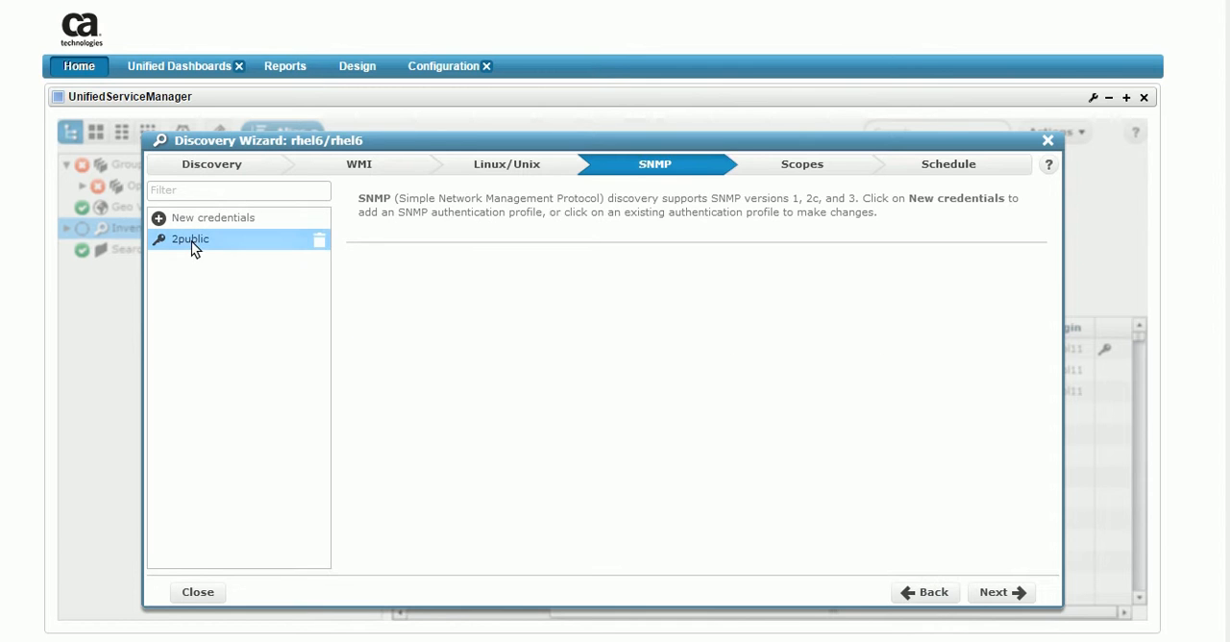
click(191, 242)
click(799, 165)
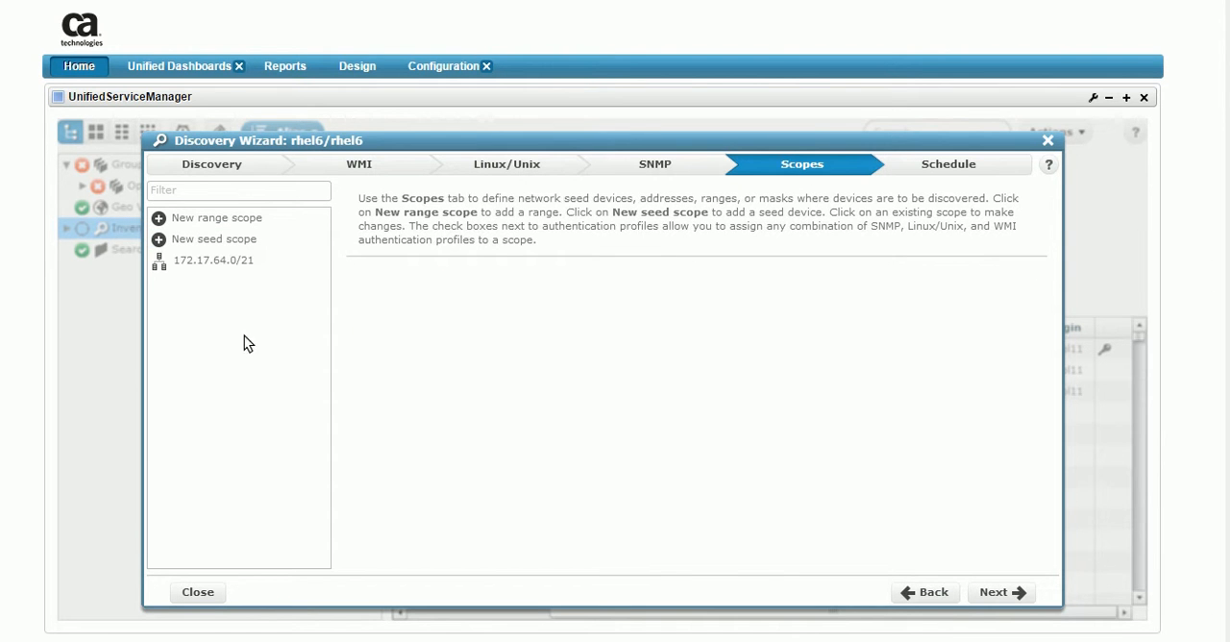
click(195, 261)
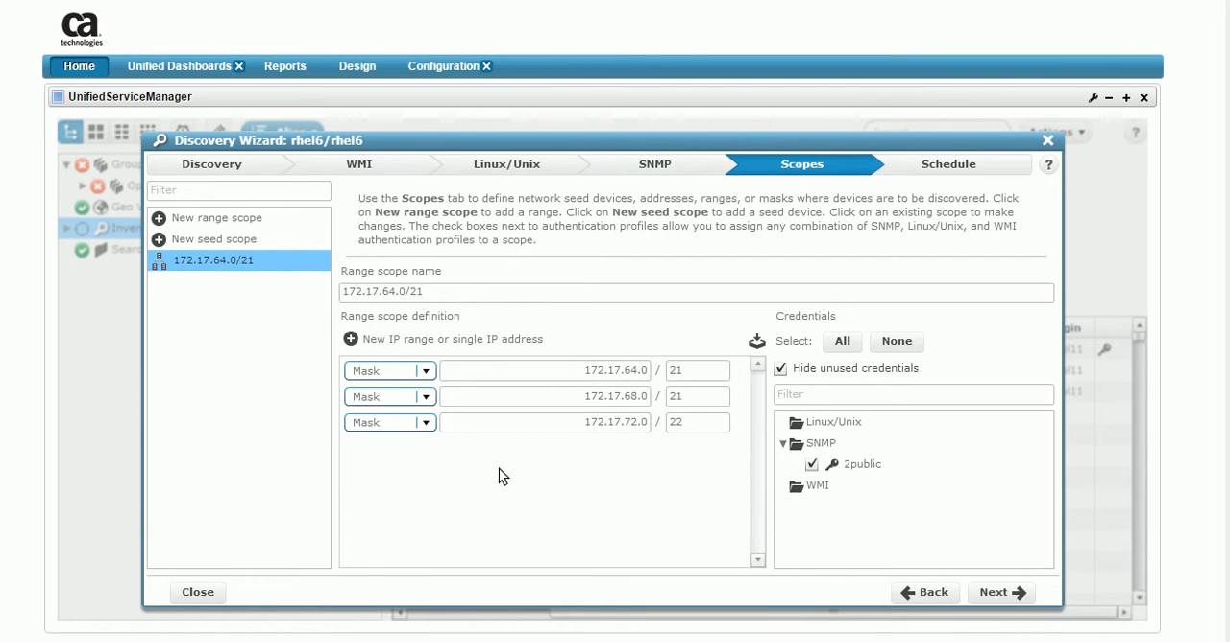
View the discovery schedule settings, close the wizard without running discovery, and check which inventory devices have credentials.
click(995, 591)
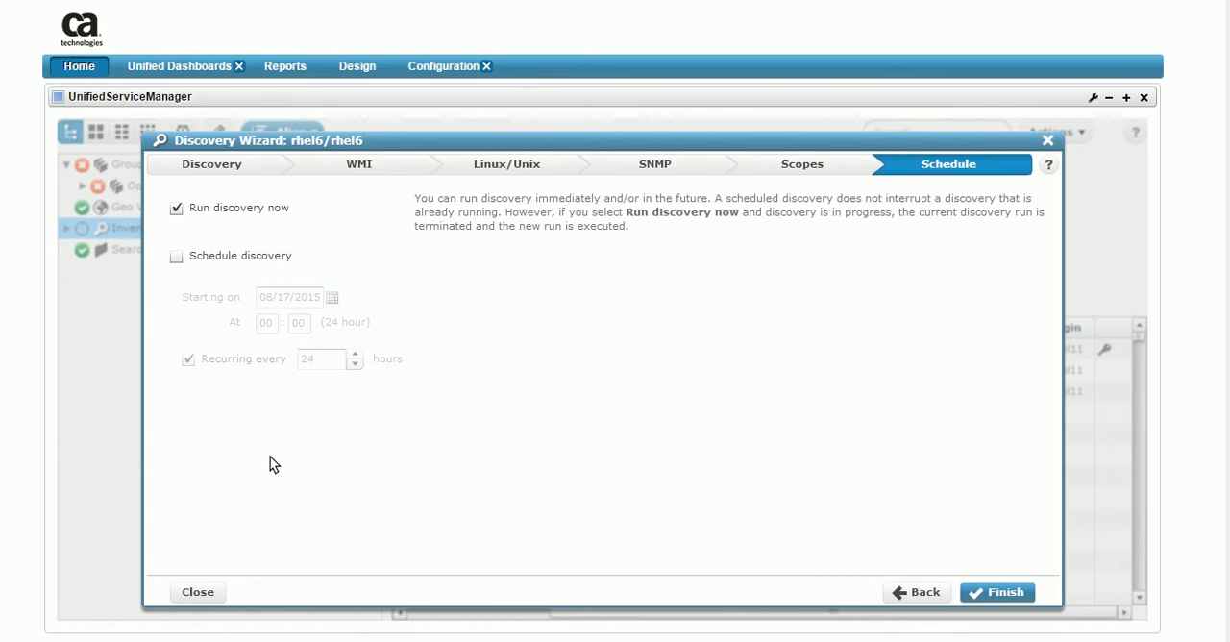
click(1046, 140)
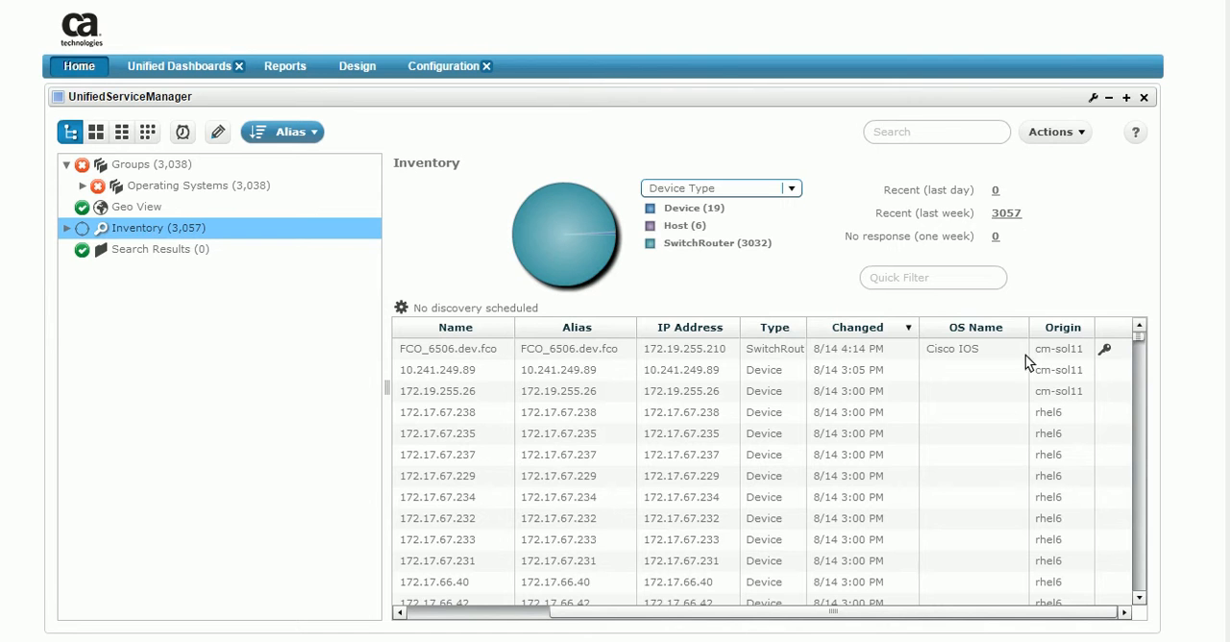
drag(1138, 338, 1139, 341)
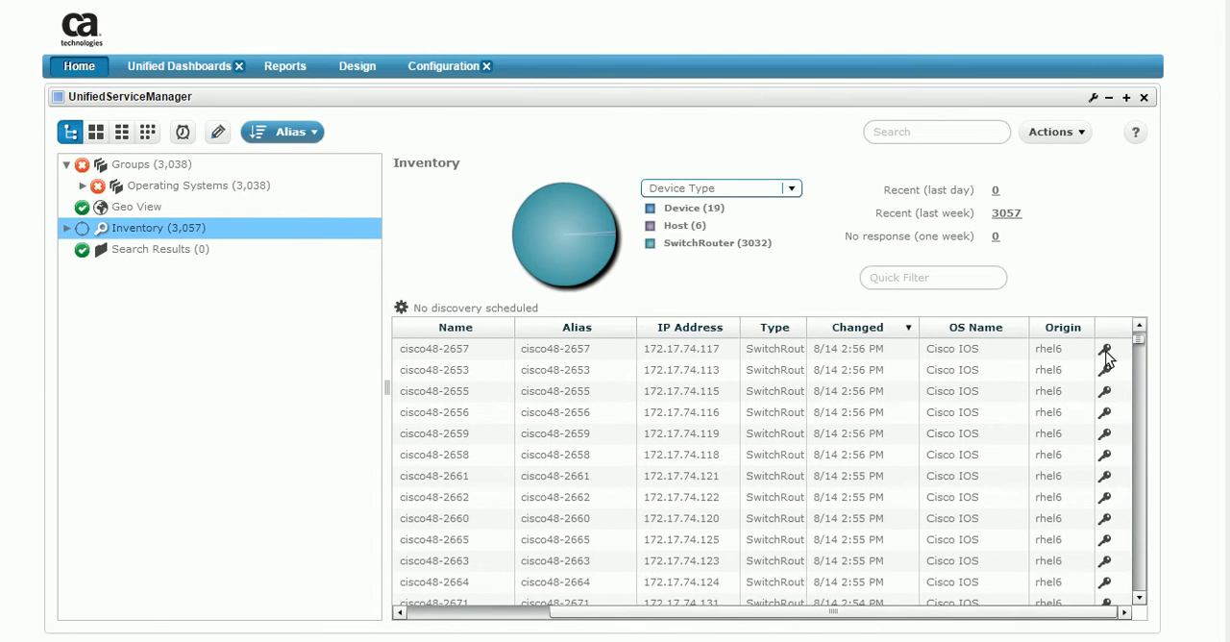
mouse_move(1107, 380)
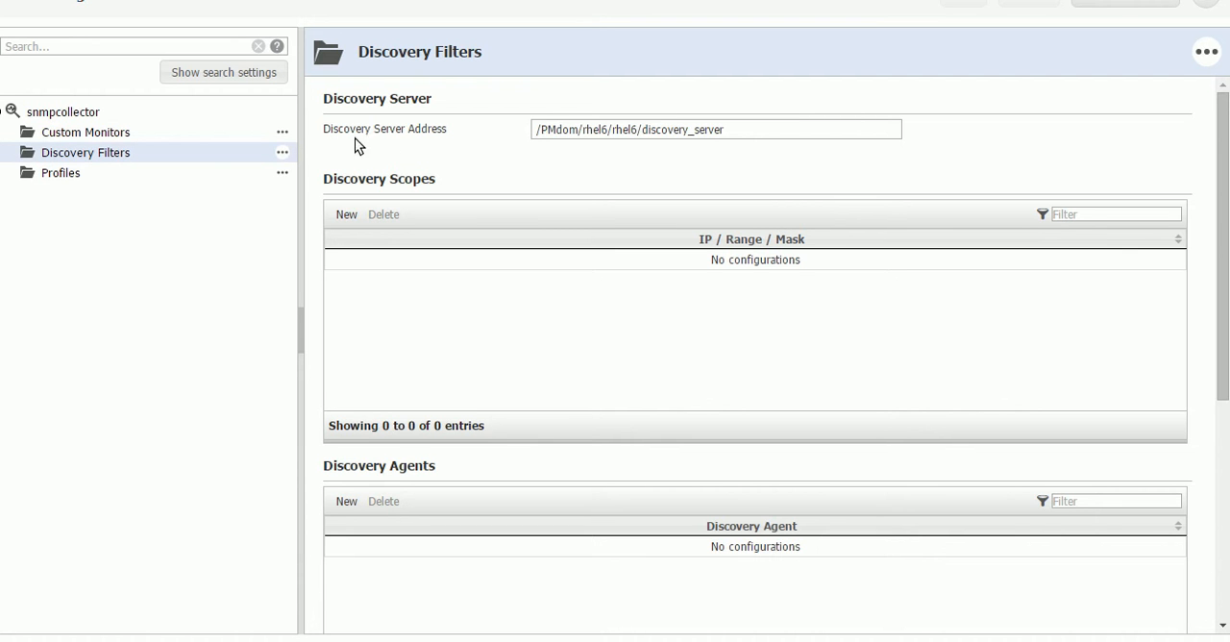
Copy the snmpcollector Discovery Server Address, and change the field to /PMdom/PMhub/PMrobot/discovery_server.
click(580, 134)
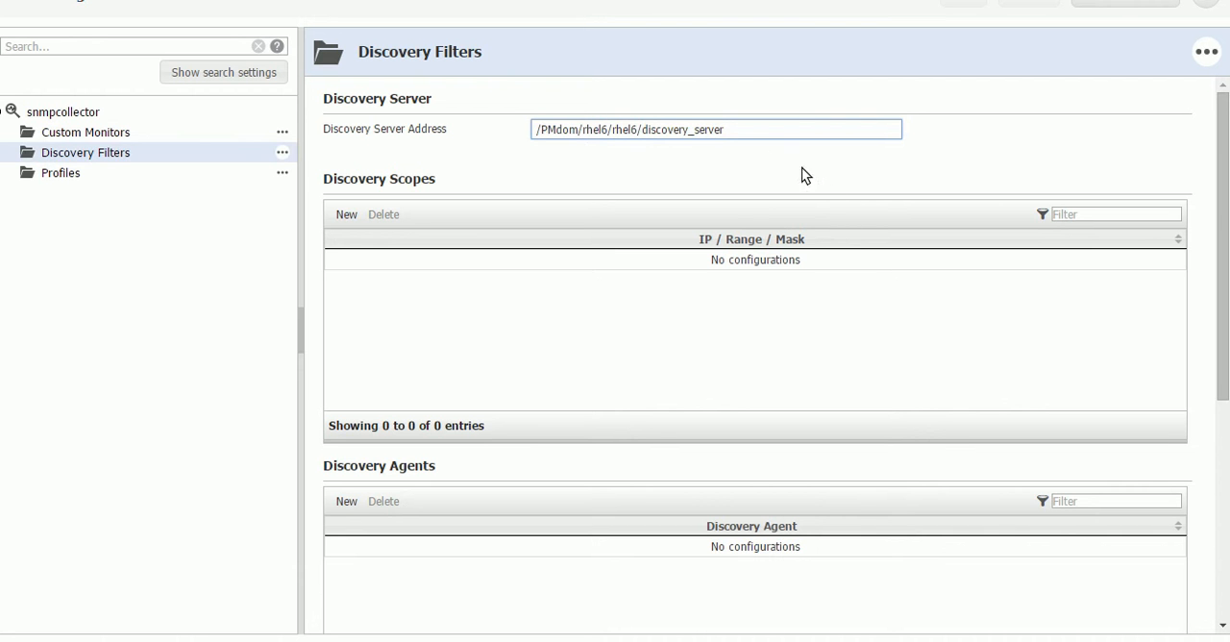
drag(728, 130, 614, 129)
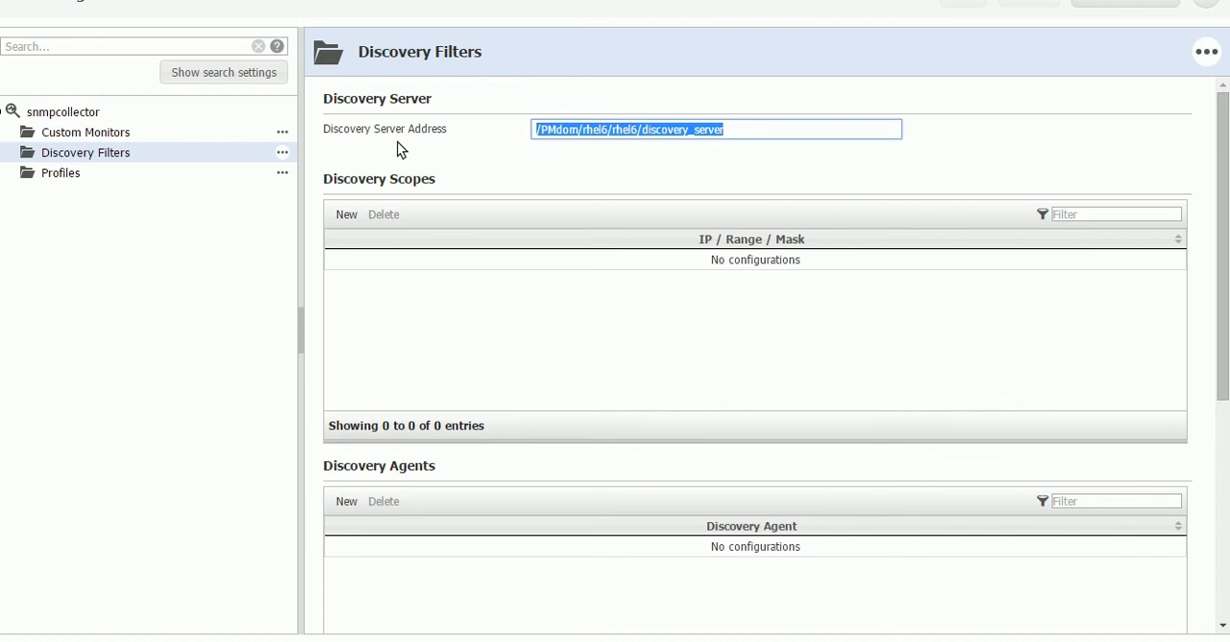
click(582, 131)
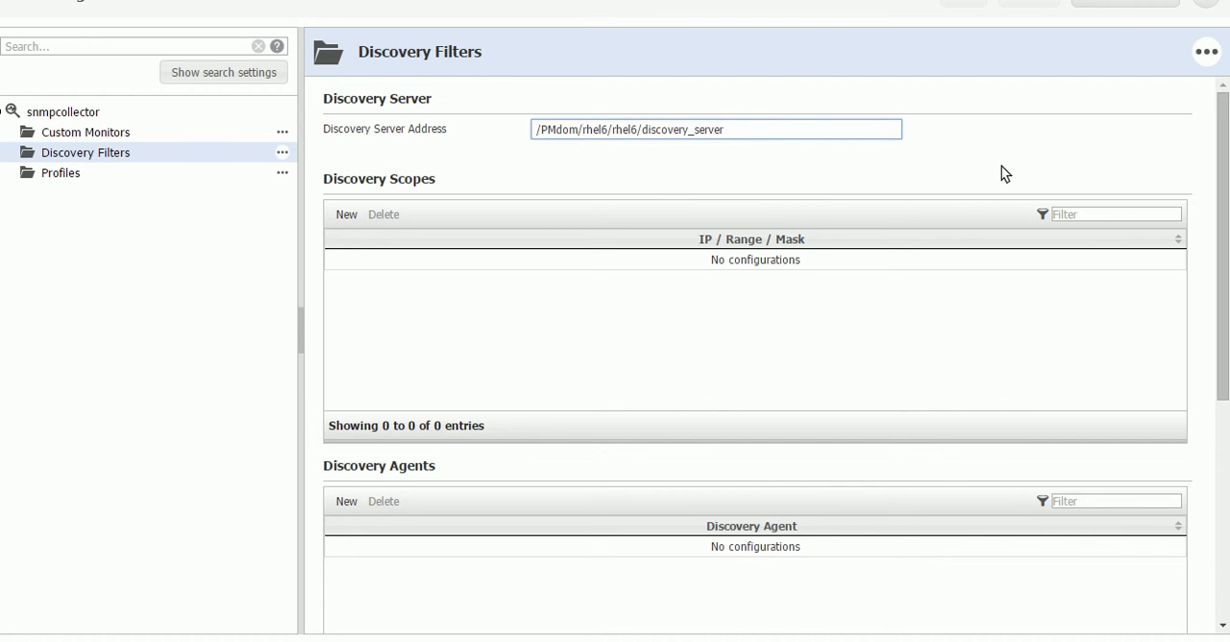
key(Delete)
key(Delete)
key(Delete)
key(Delete)
key(Delete)
key(Delete)
key(Delete)
key(Delete)
key(Delete)
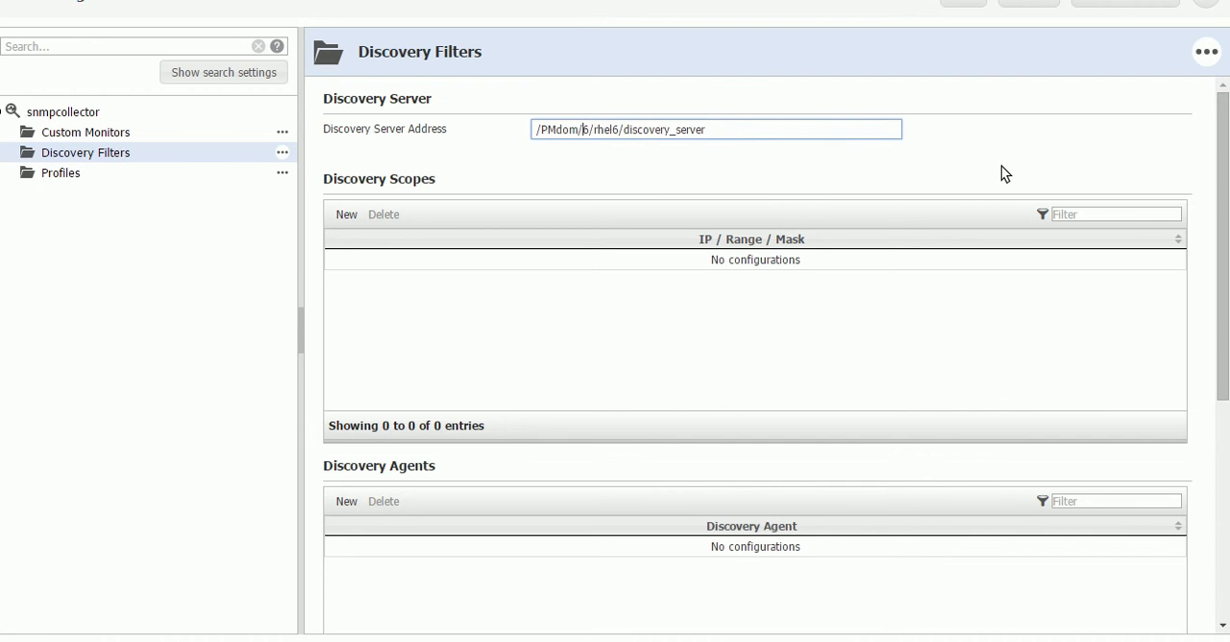
key(Delete)
key(Delete)
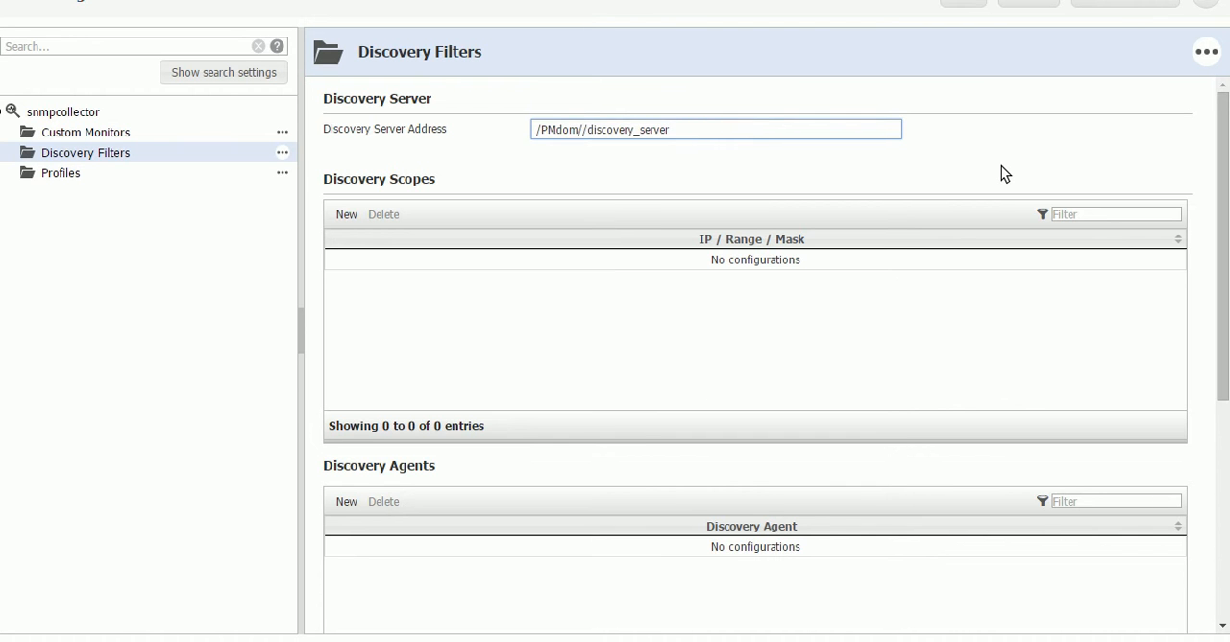
text(PMhub/PMrobot)
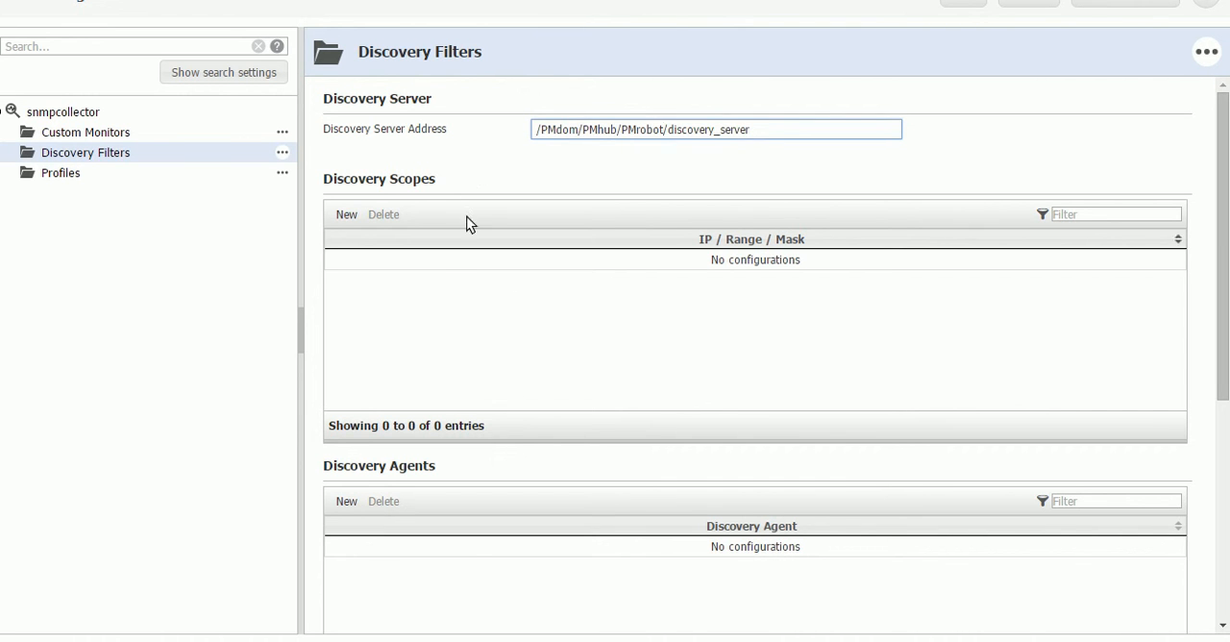
click(492, 409)
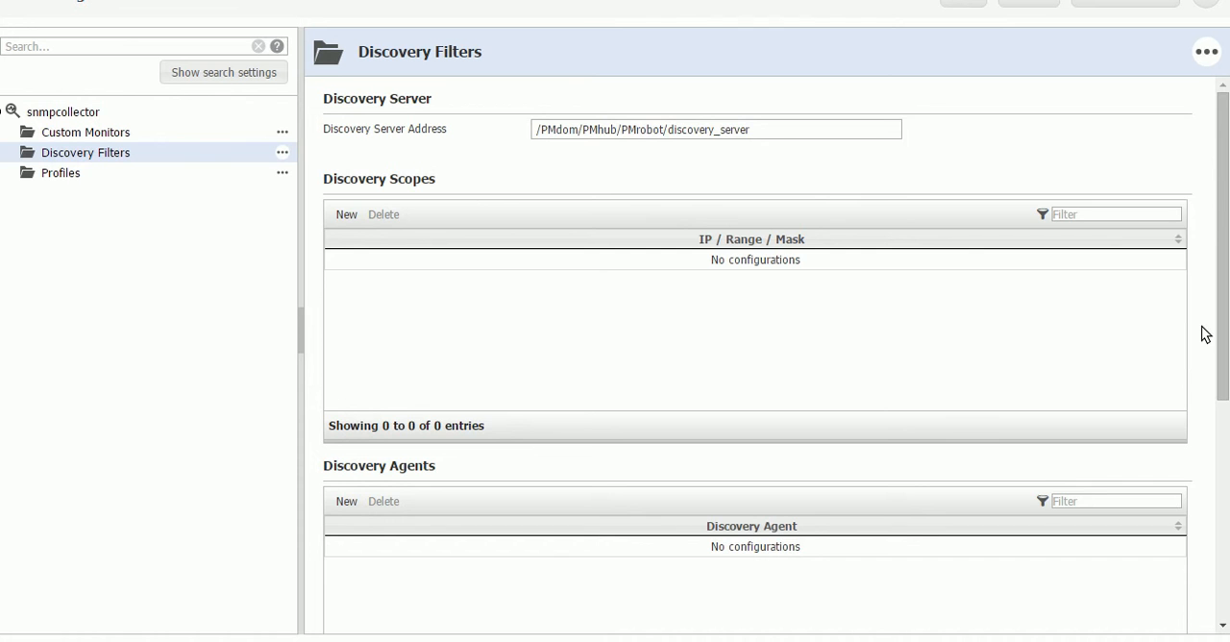
Add a discovery agent with the copied address /PMdom/rhel6/rhel6/discovery_server.
scroll(1205, 334, down, 3)
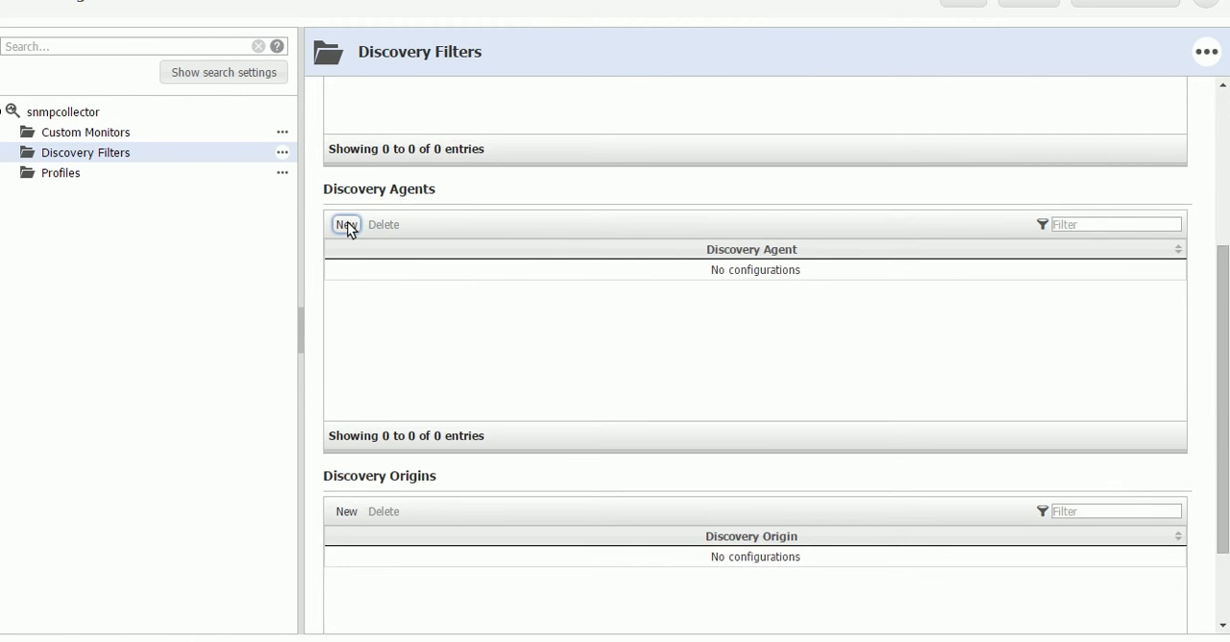
click(347, 223)
click(606, 477)
text(/PMdom/rhel6/rhel6/discovery_server)
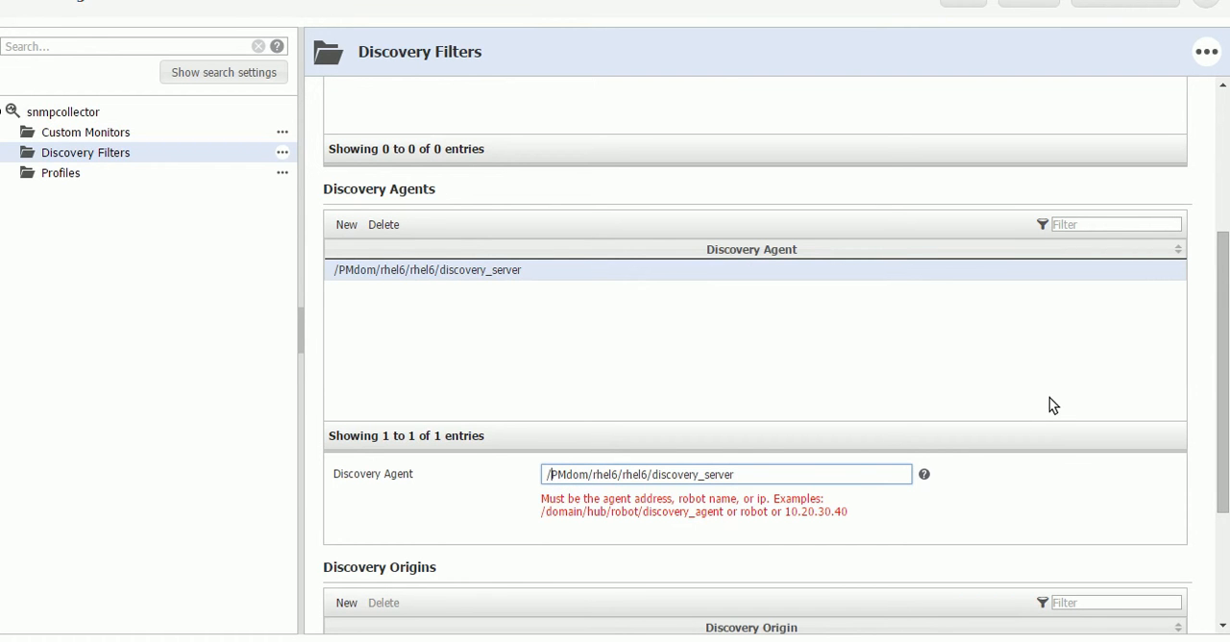
Try to save the configuration with the leading slash kept in the discovery agent address.
key(BackSpace)
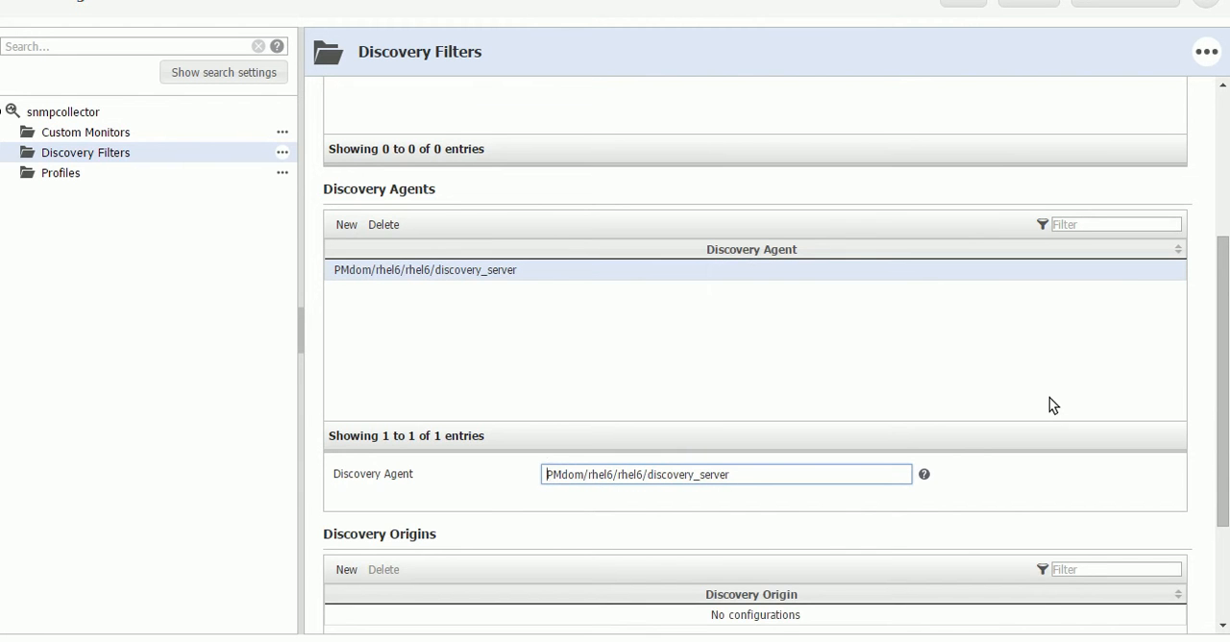
text(/)
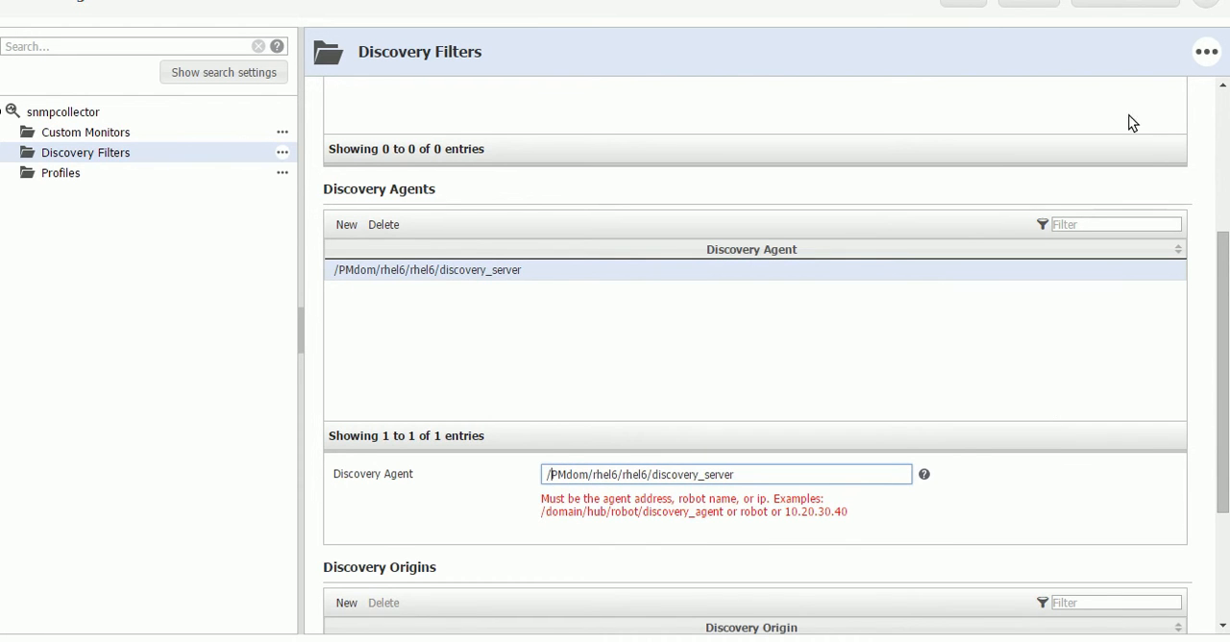
click(1220, 106)
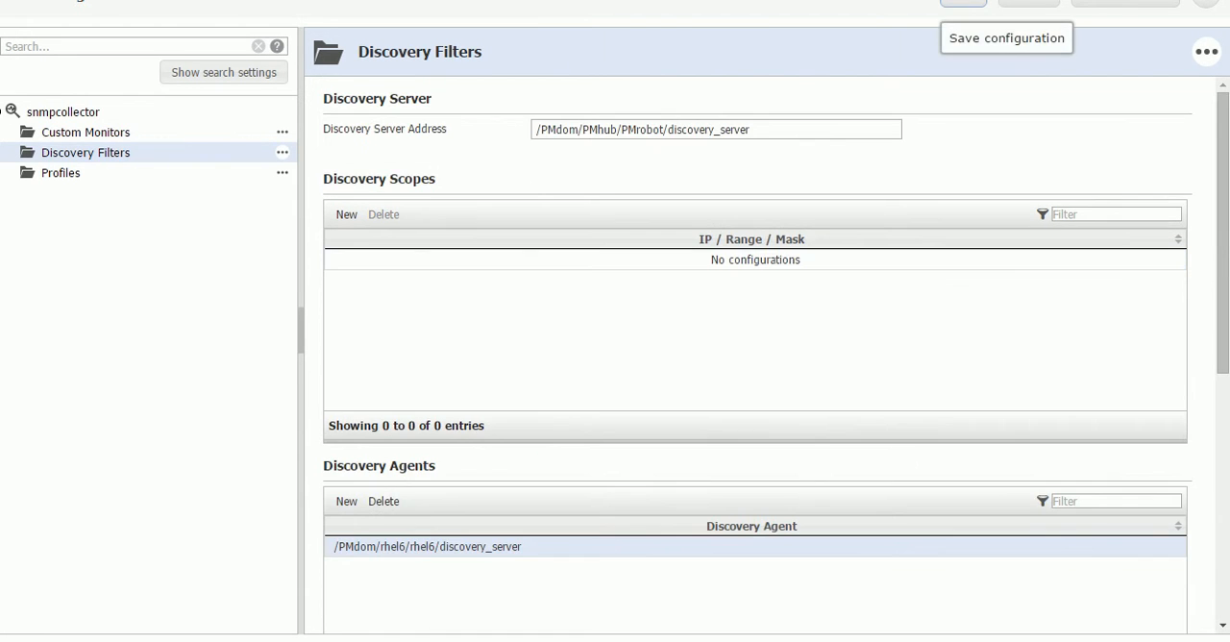
click(962, 3)
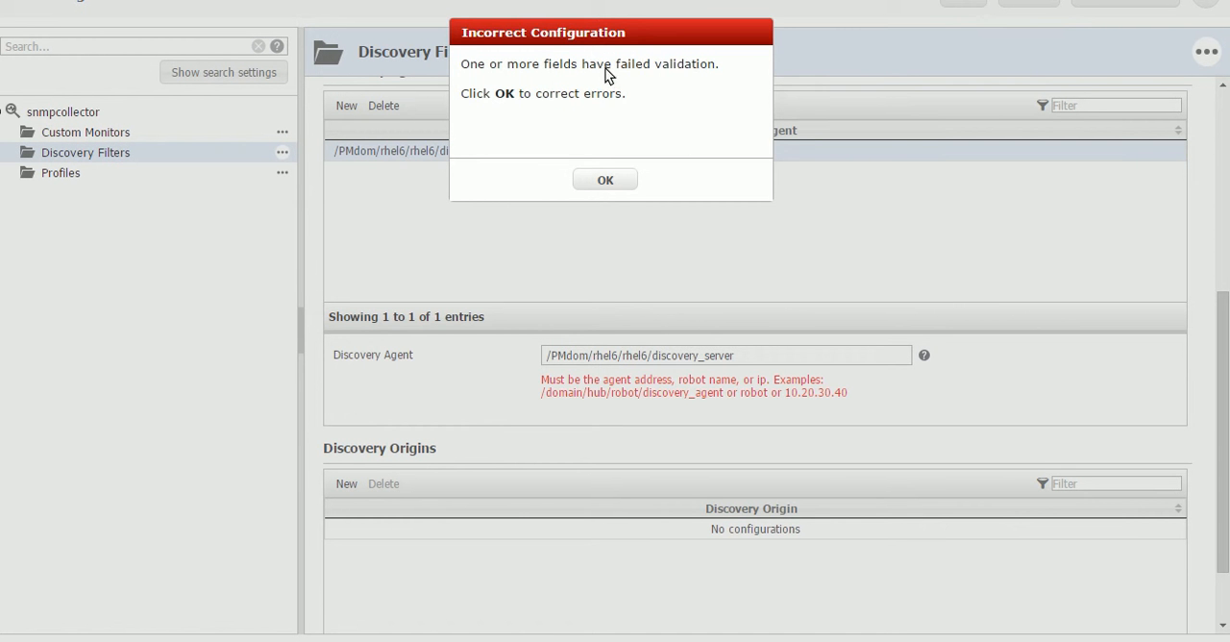
click(603, 181)
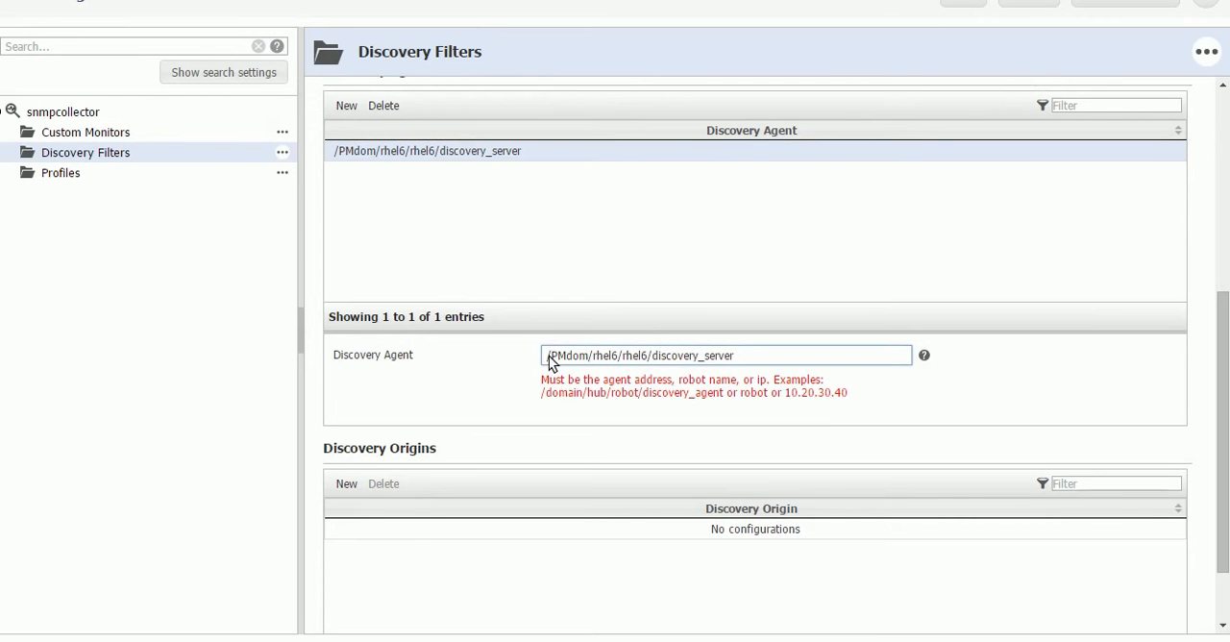
Set the discovery agent address to PMdom/rhel6/rhel6/discovery_server, save the configuration and refresh it.
key(Delete)
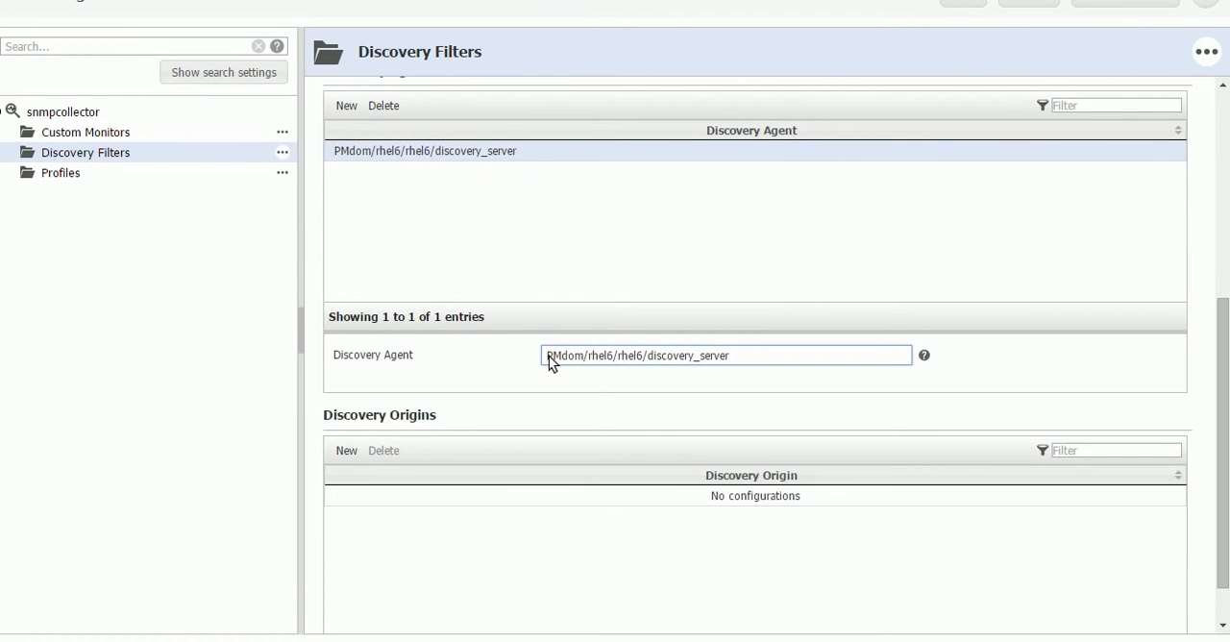
click(960, 7)
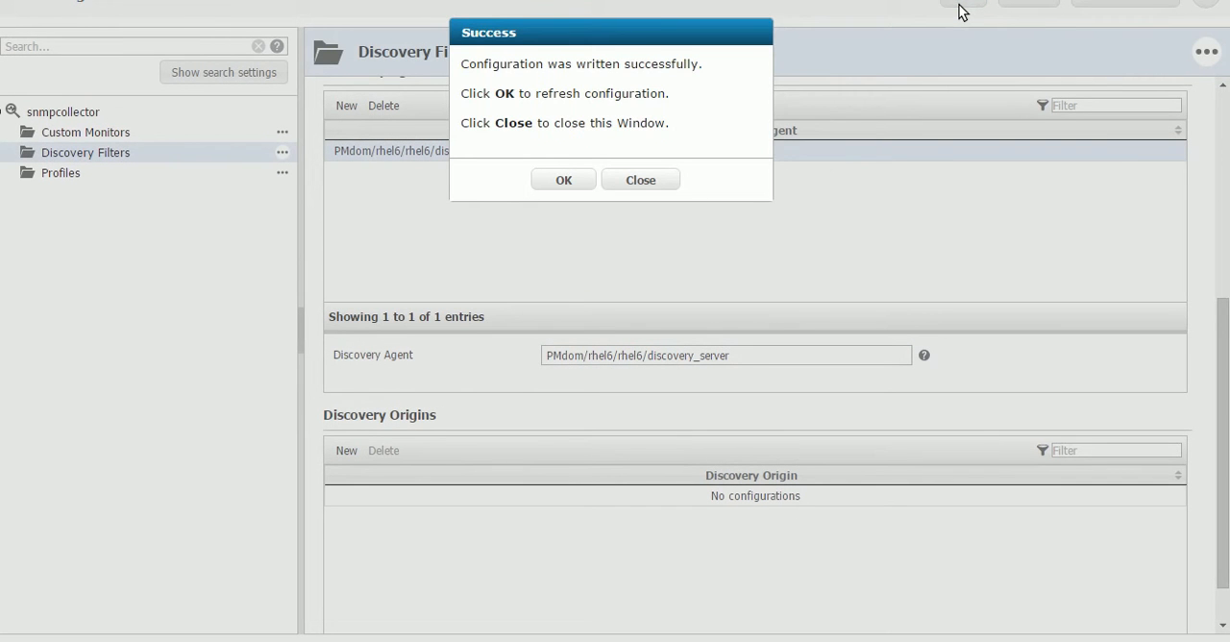
click(585, 181)
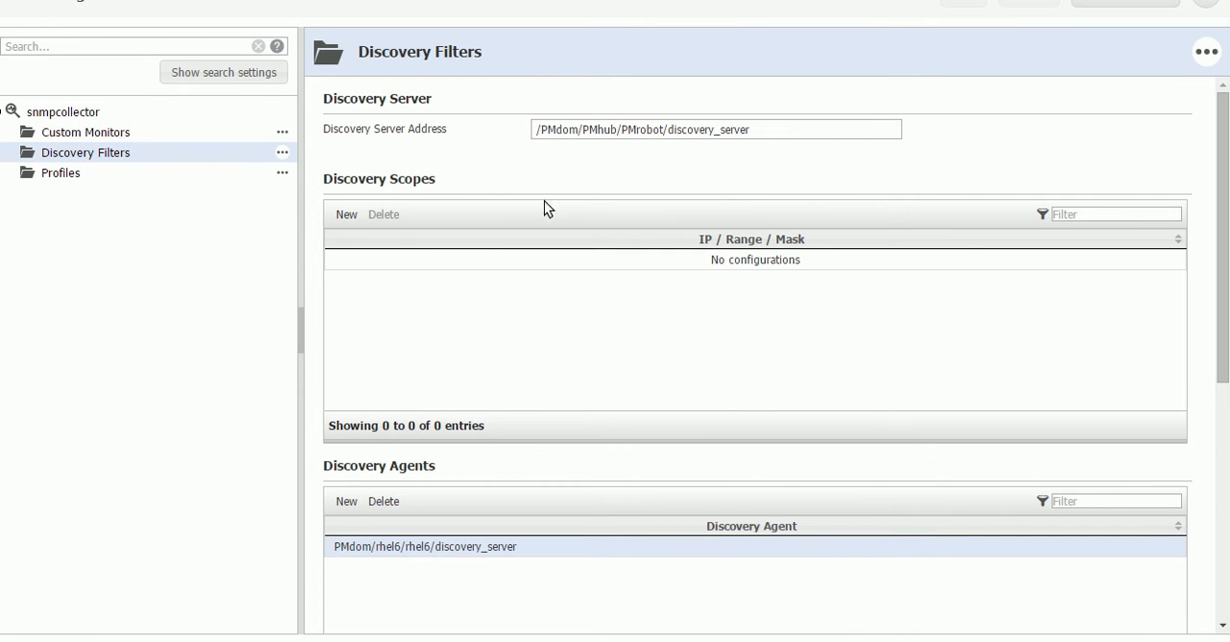
Add a discovery scope with the IP range 172.17.64.1-10, save the configuration and refresh it.
click(344, 214)
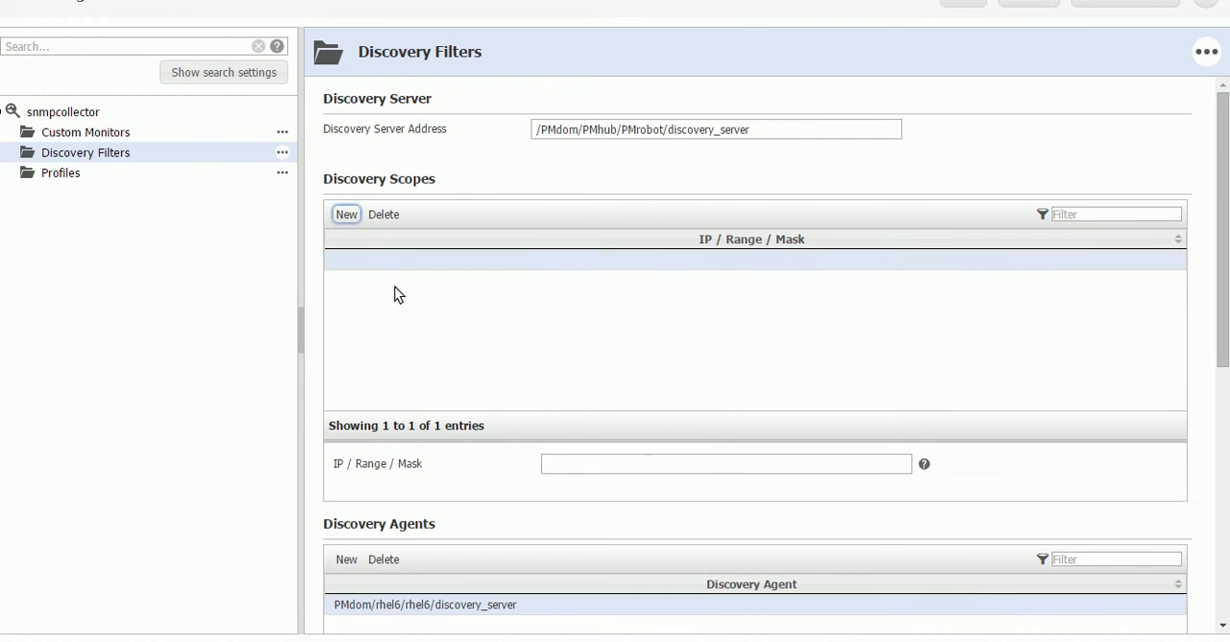
click(661, 466)
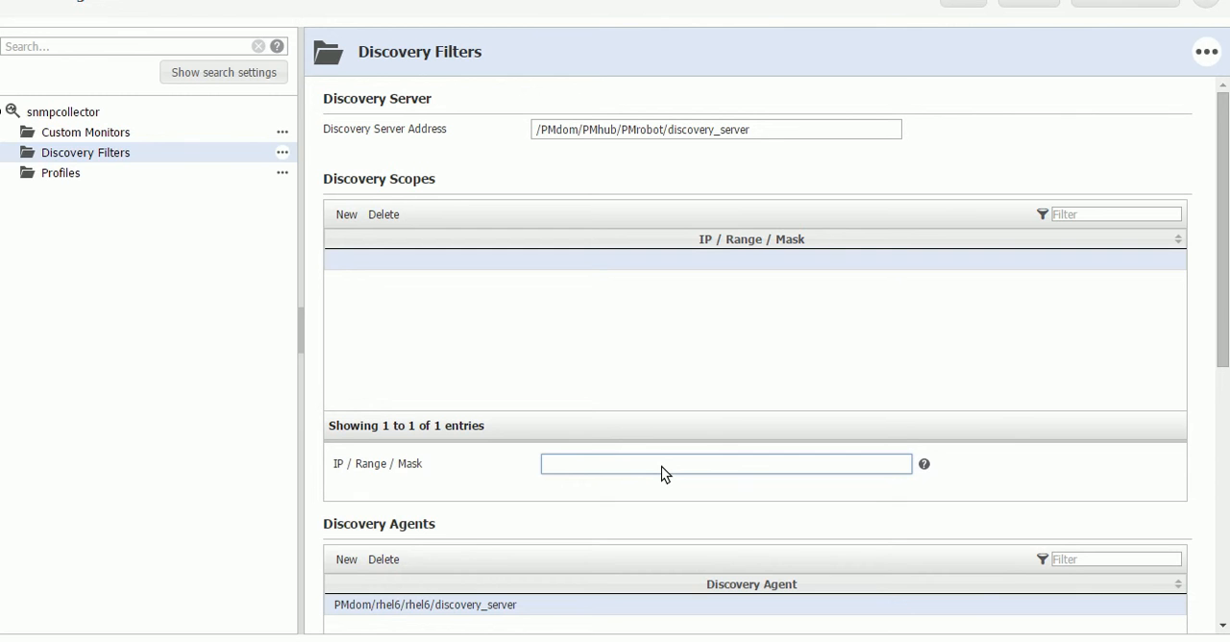
text(172)
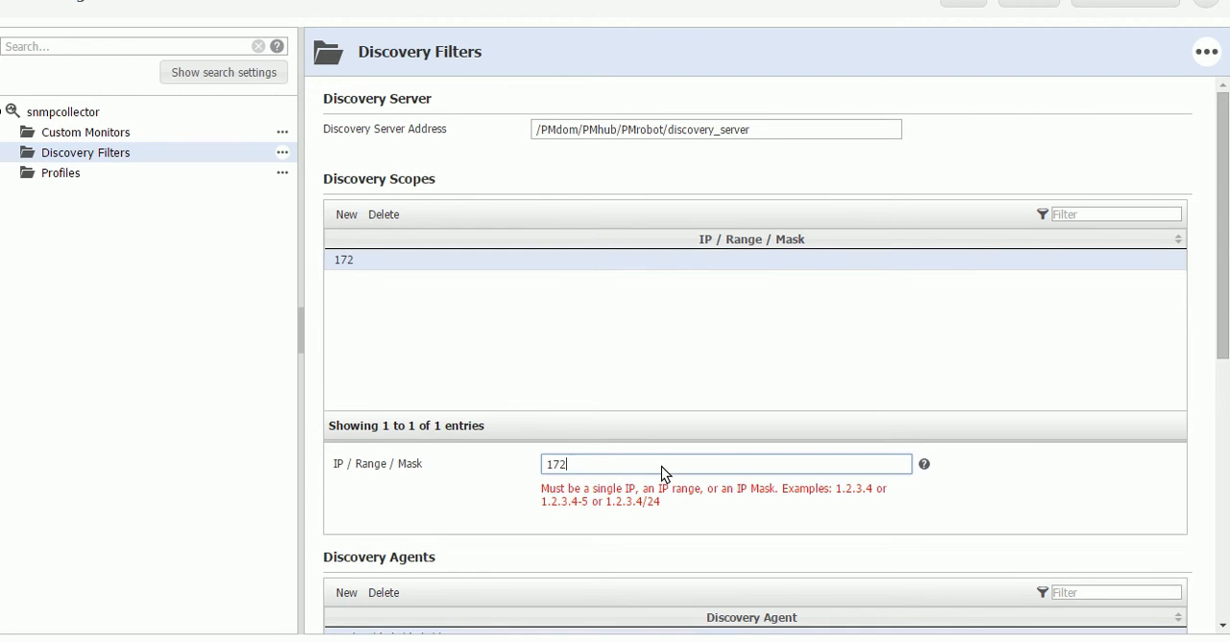
text(.17.64.0/)
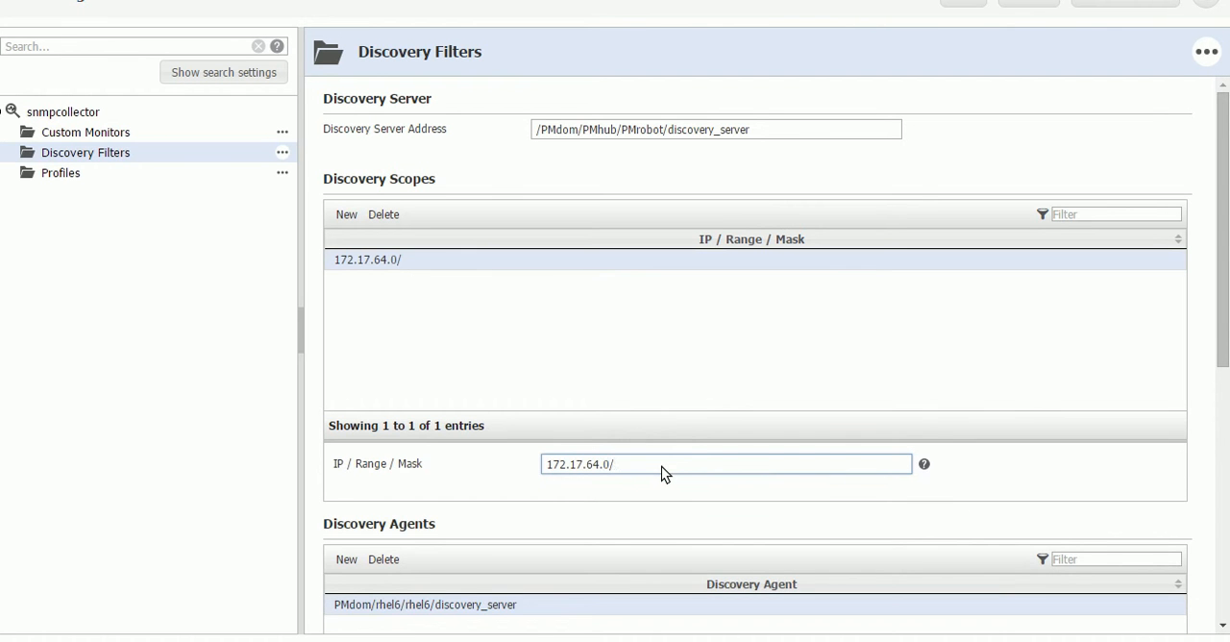
key(BackSpace)
key(BackSpace)
text(1-10)
click(951, 11)
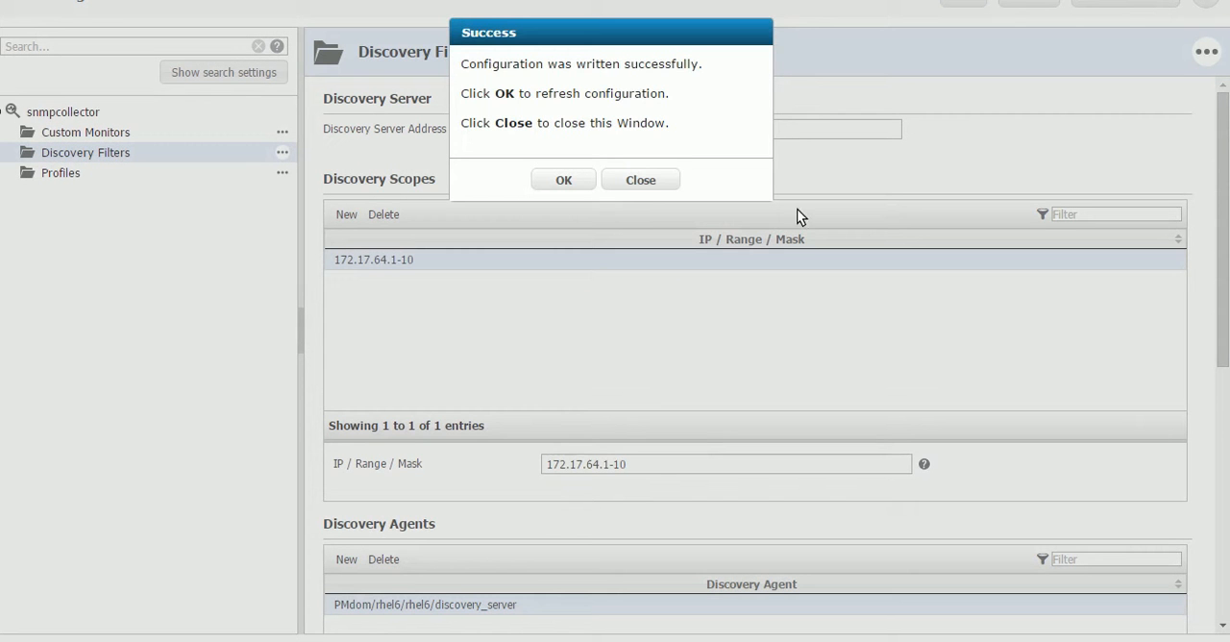
click(579, 183)
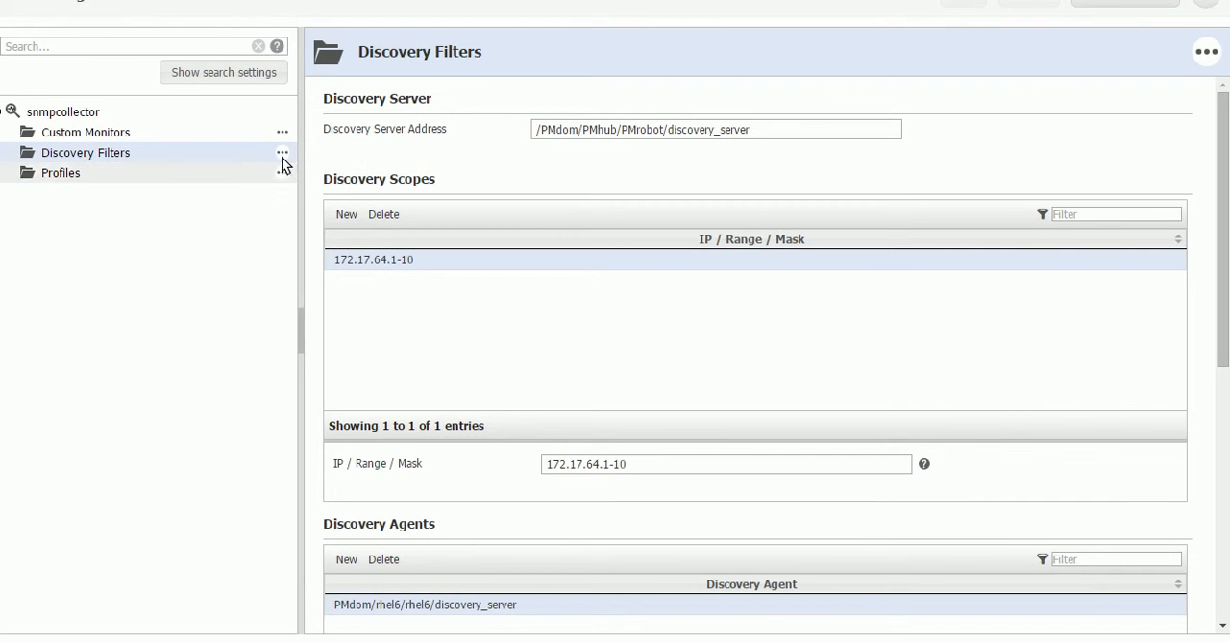
Query the discovery server from Discovery Filters and reload the configuration to import the profiles.
click(282, 153)
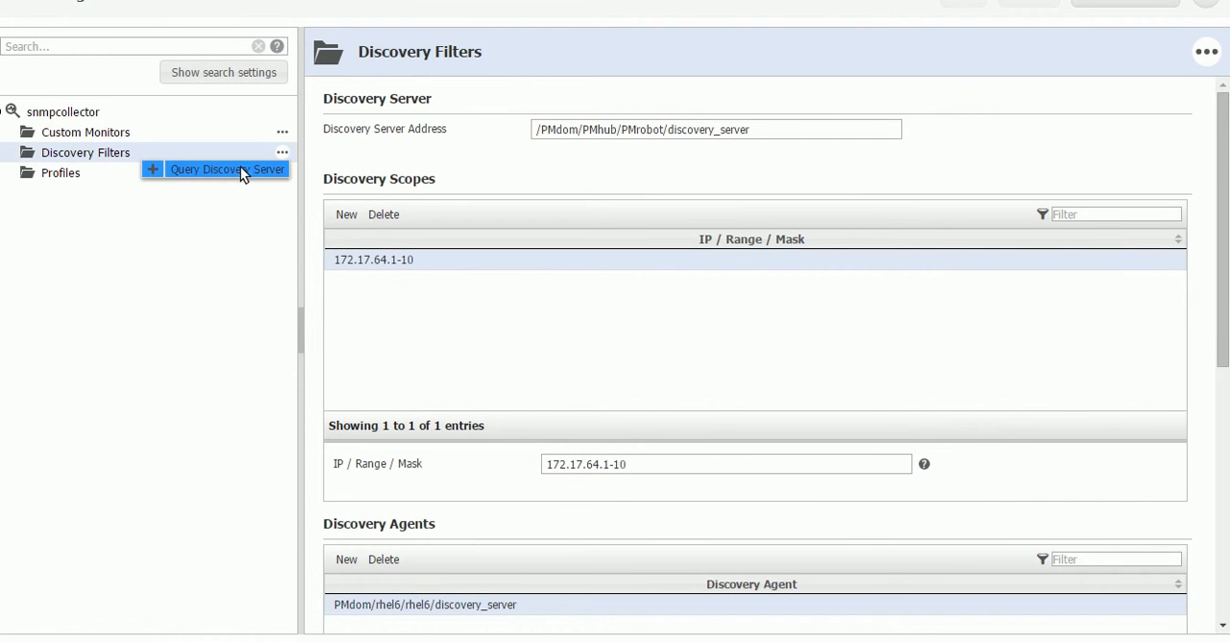
click(231, 170)
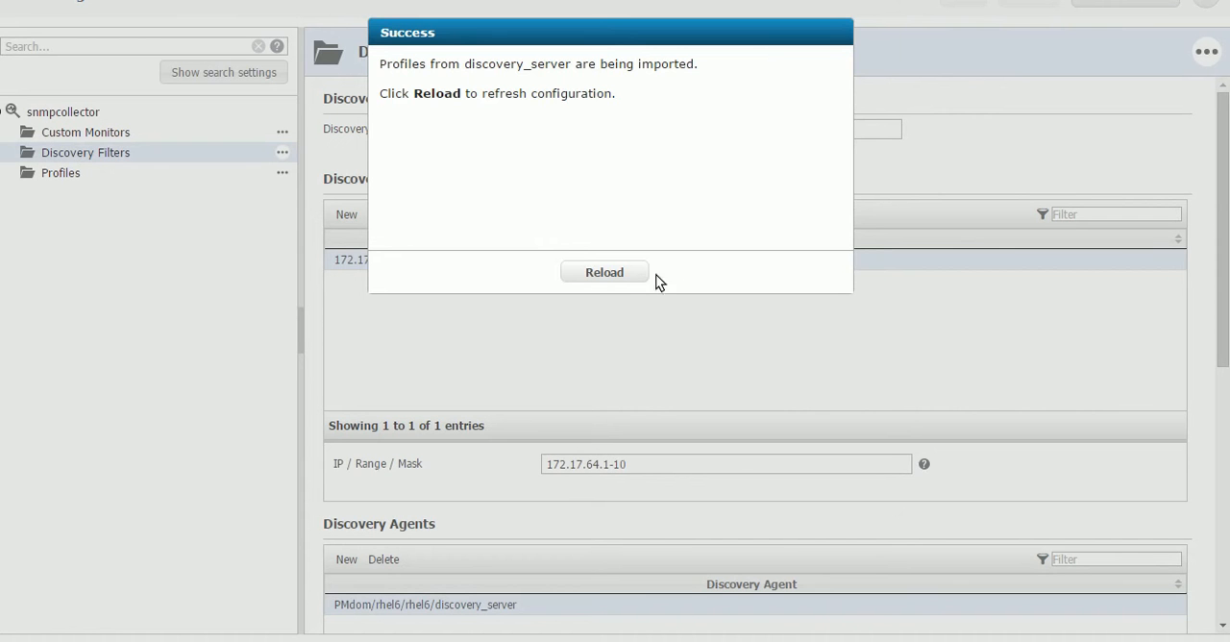
click(576, 275)
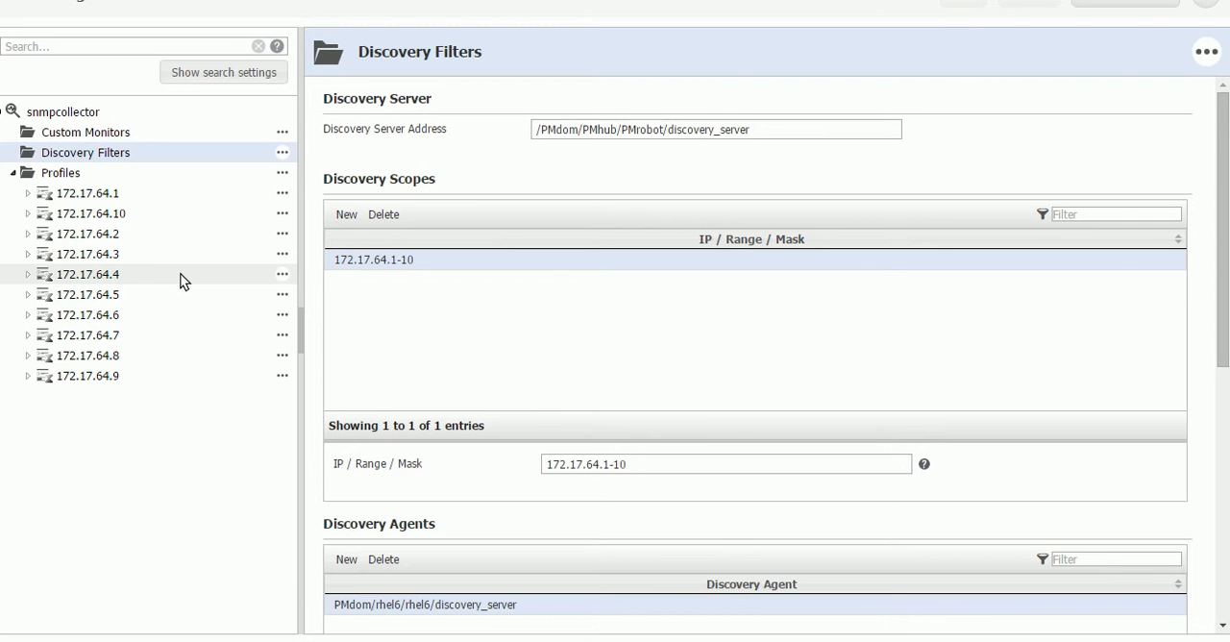
Open the snmpcollector probe overview to check the profile import status, and refresh the page.
mouse_move(52, 198)
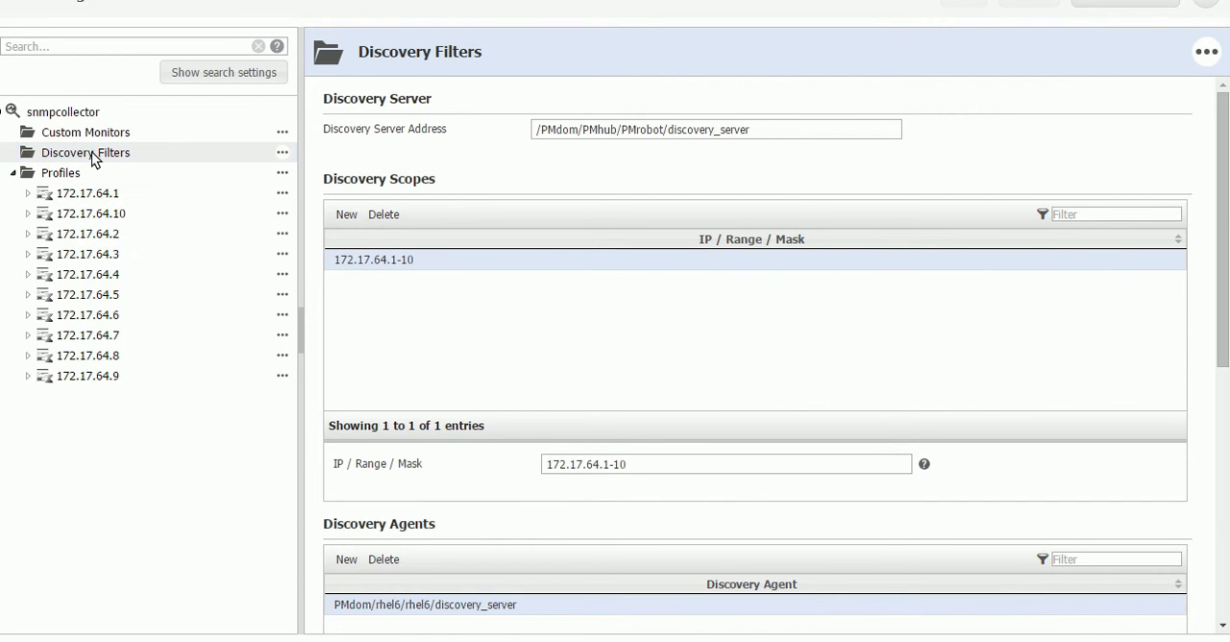
click(81, 119)
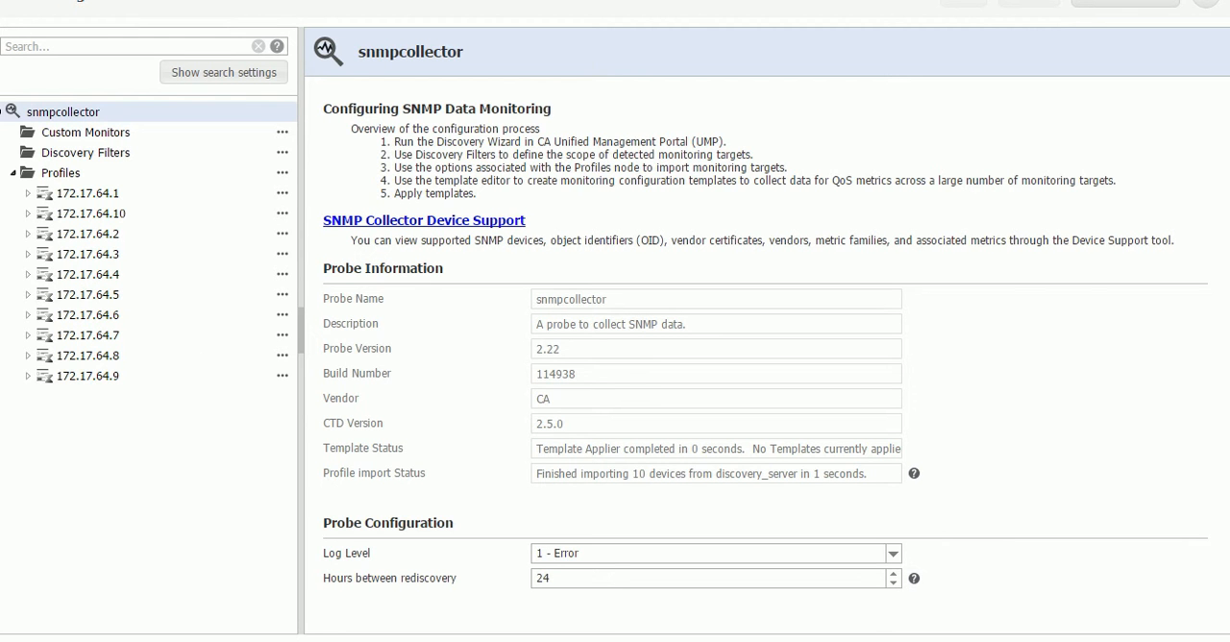
key(F5)
click(646, 73)
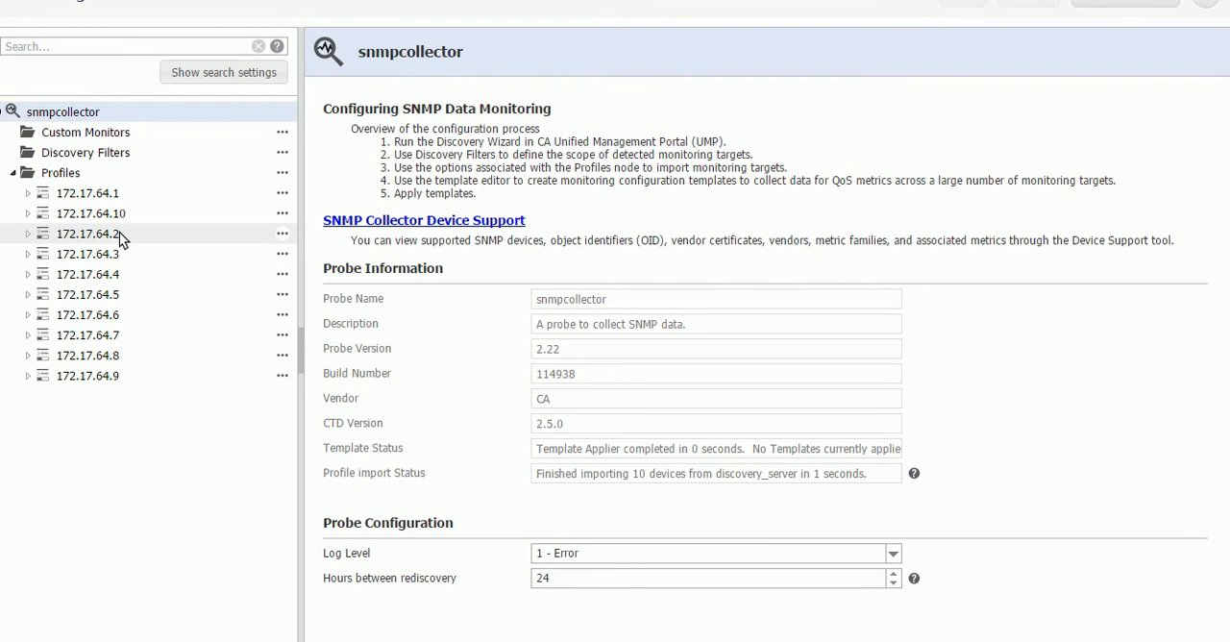
Expand the 172.17.64.1 profile down to its device and examine the details of its Interface components.
click(28, 194)
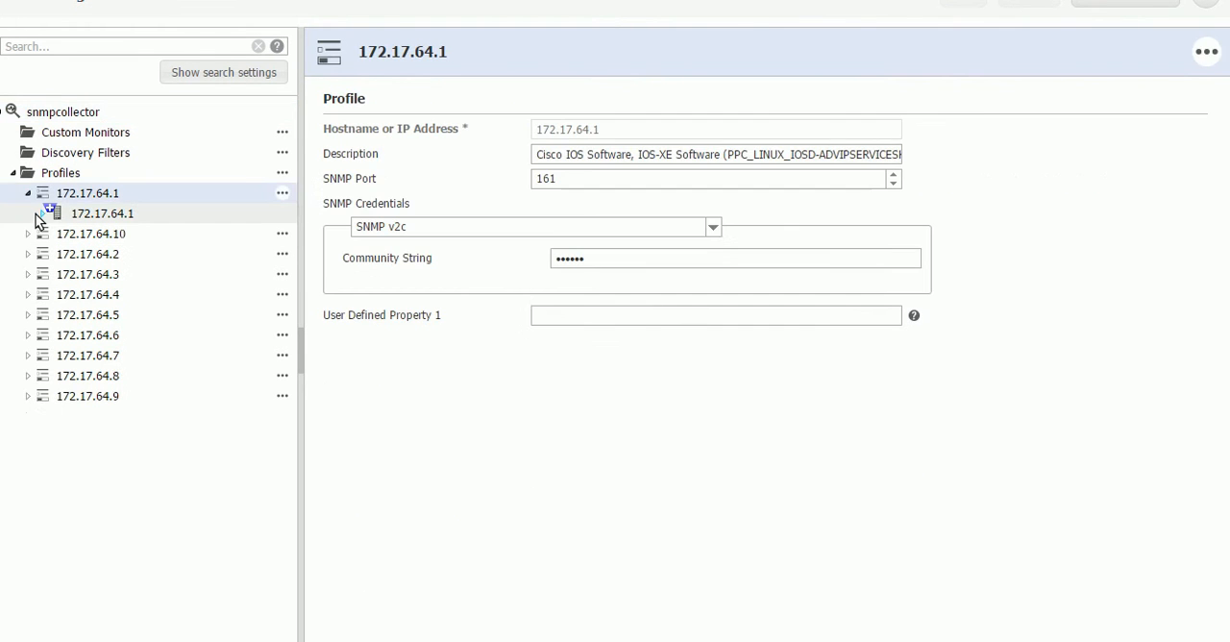
click(36, 213)
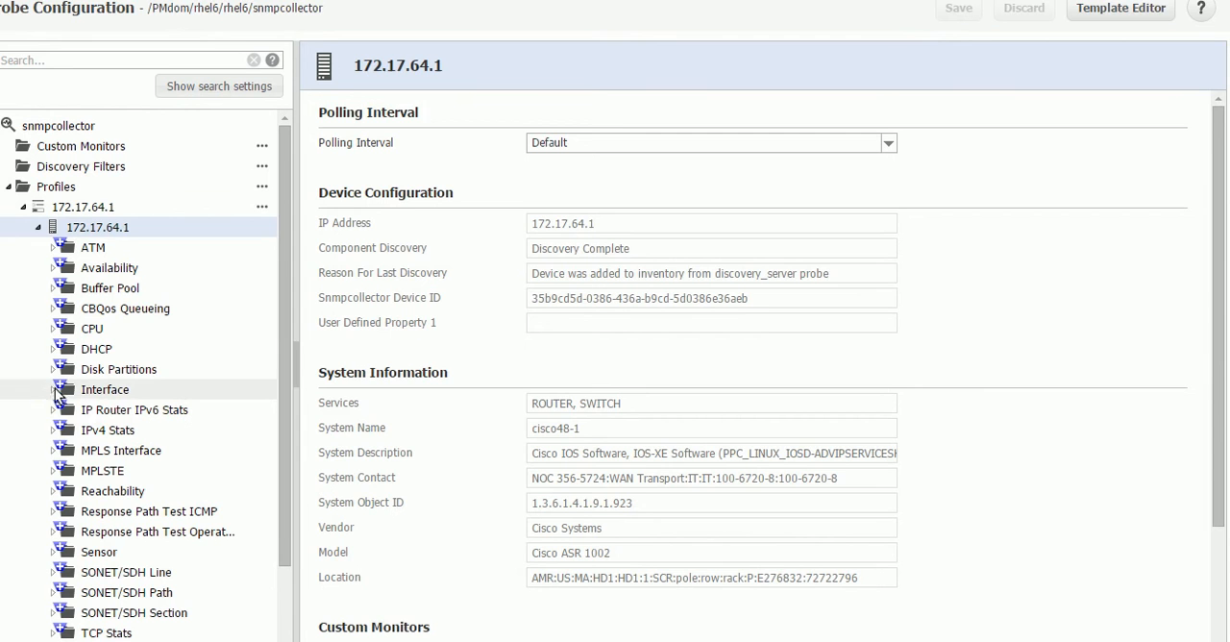
click(163, 392)
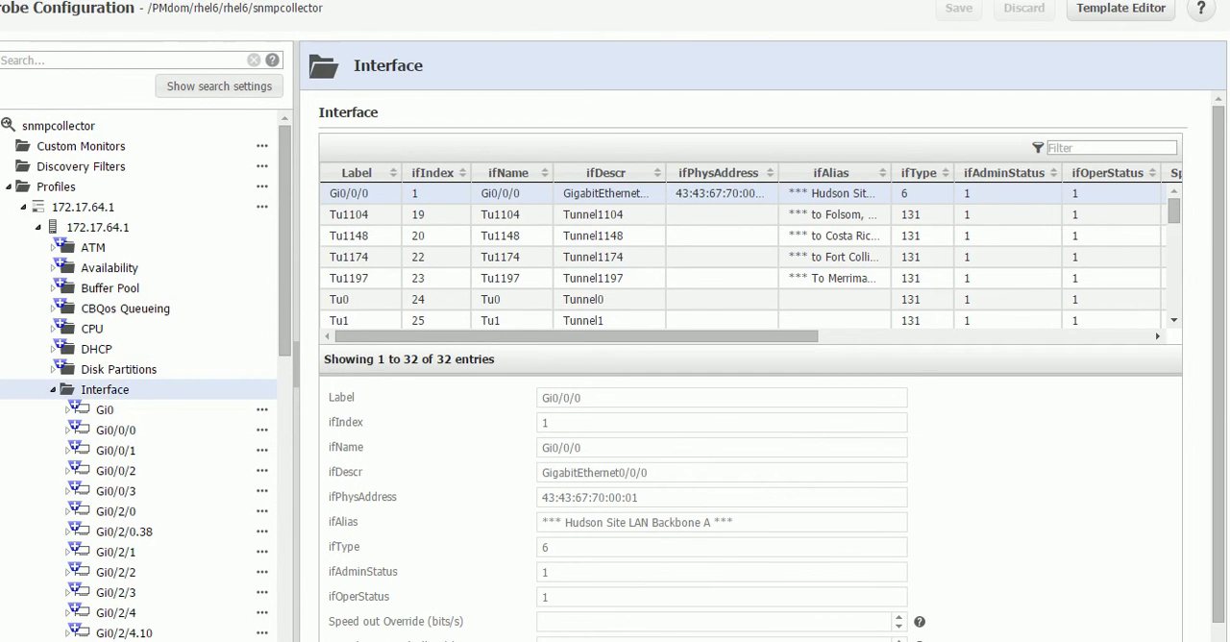
drag(1218, 414, 1225, 496)
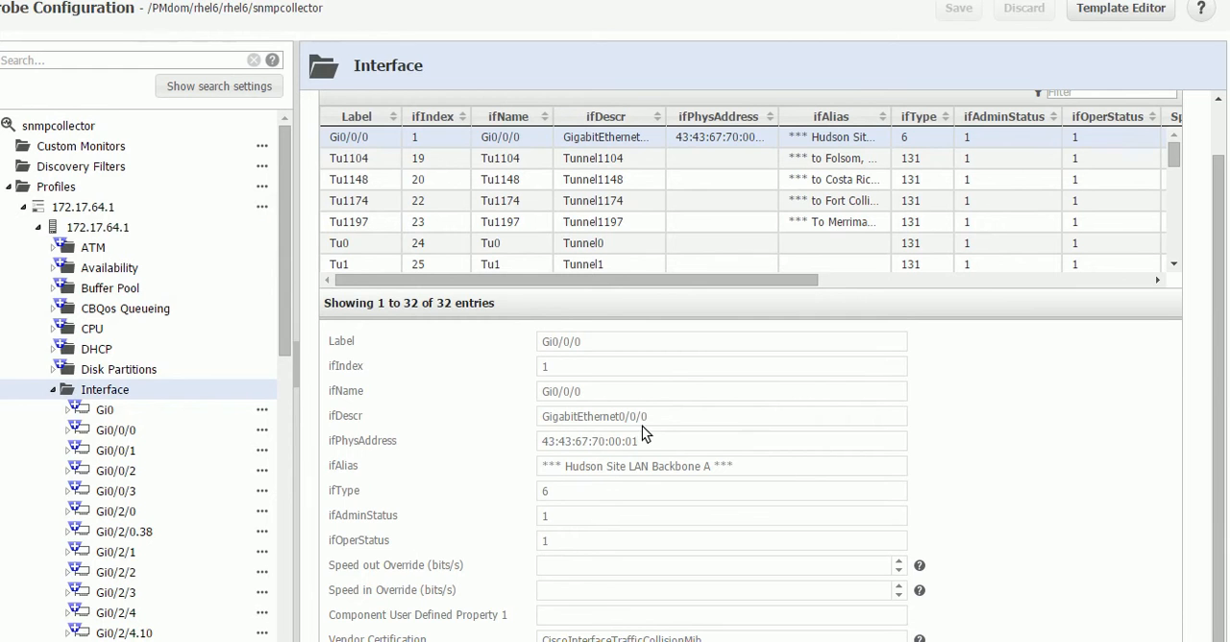
In the Template Editor, copy the snmpcollector 2.22 Default Template as an active template named copy.
click(1120, 9)
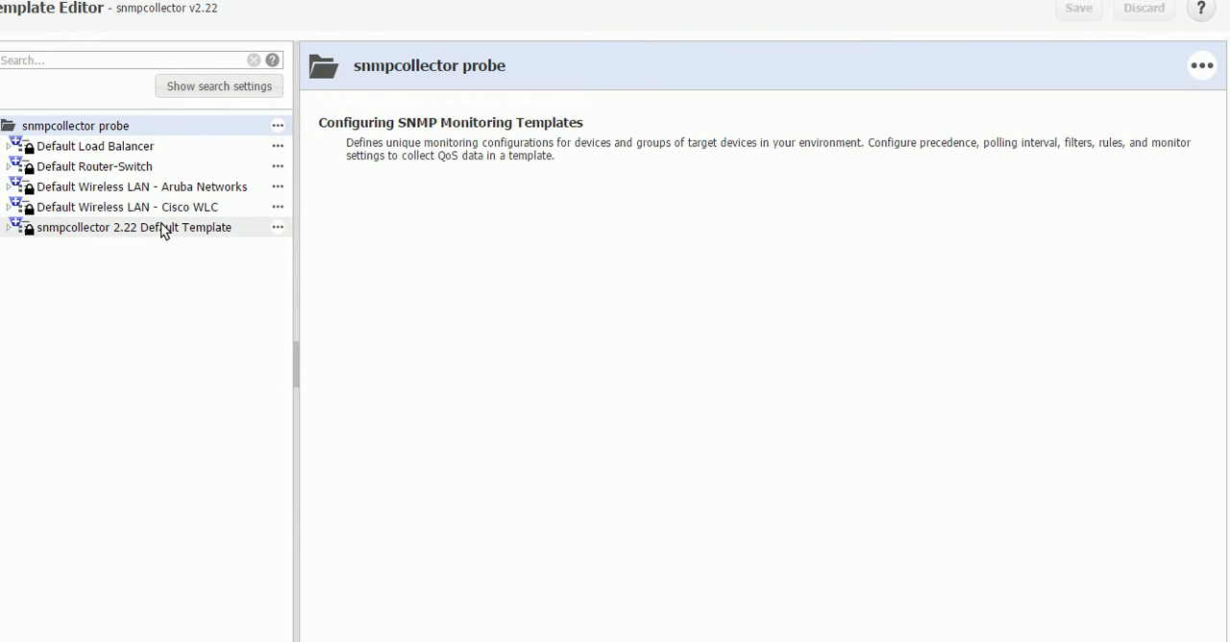
click(277, 227)
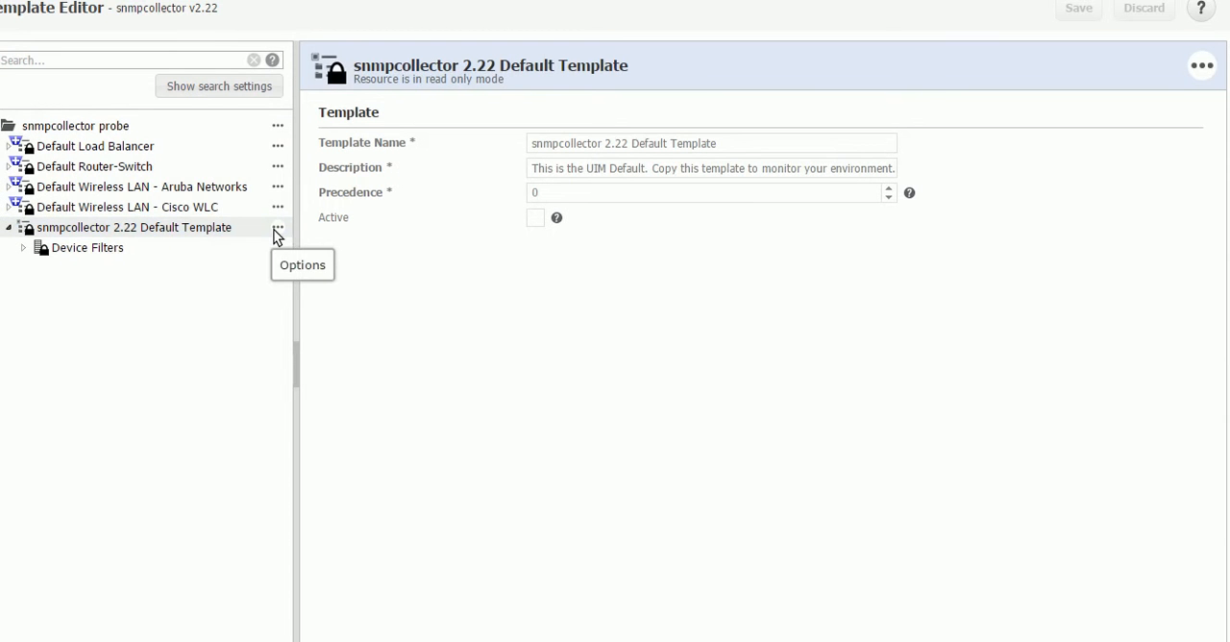
click(277, 231)
click(242, 245)
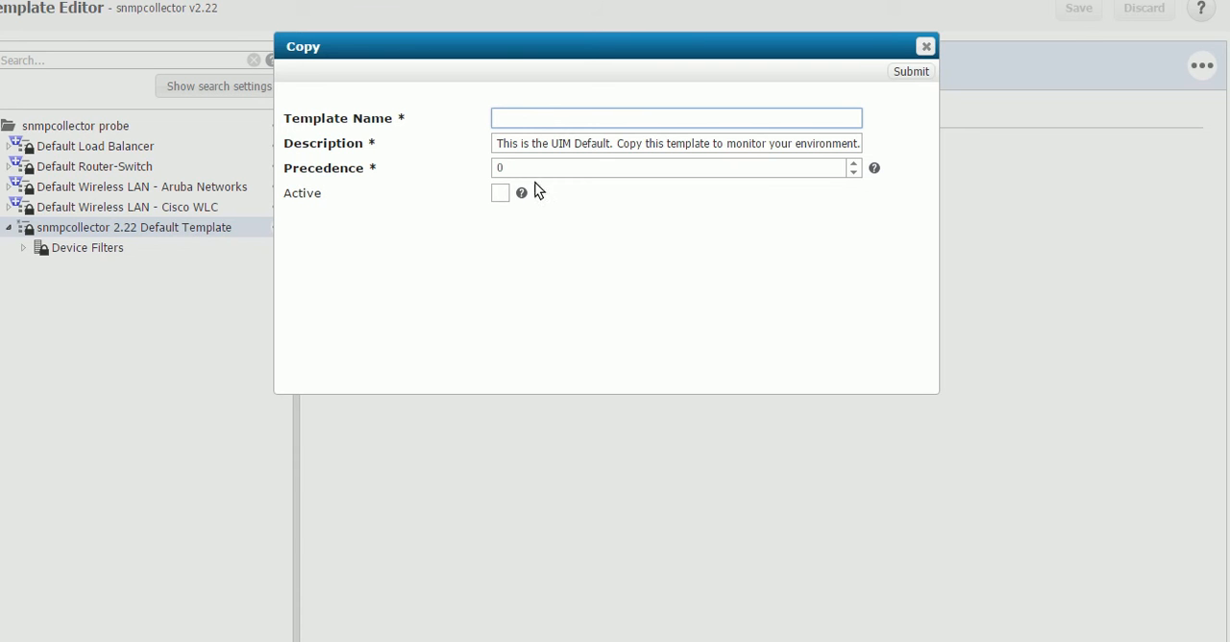
text(copy)
click(499, 196)
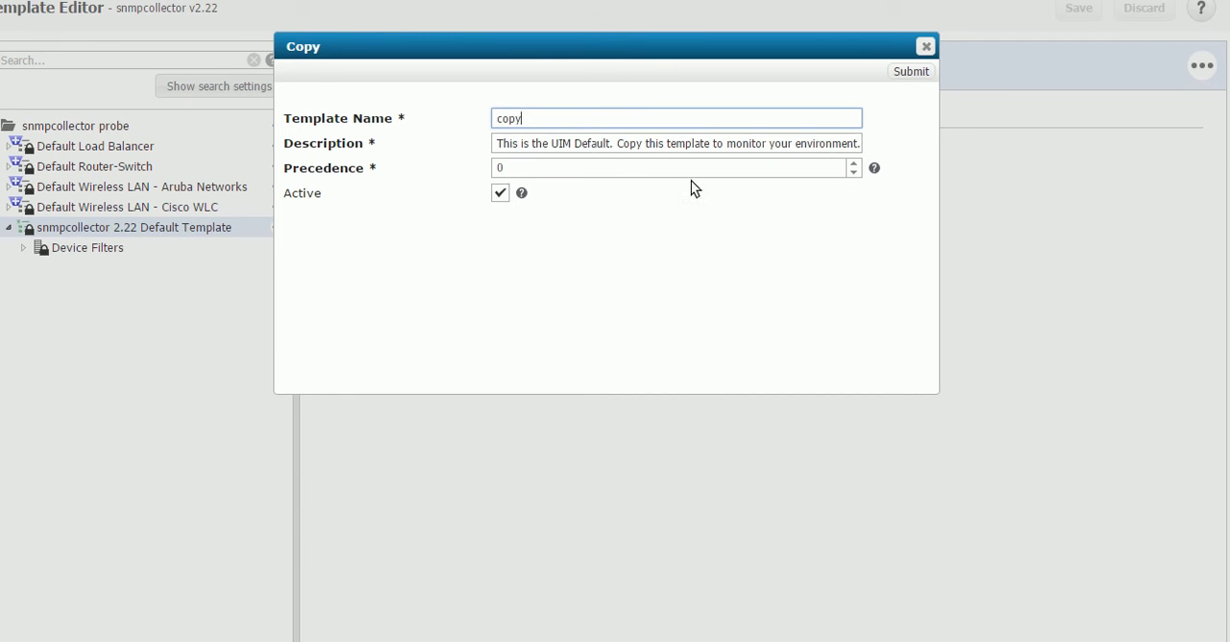
click(909, 71)
Include a 1 minute polling interval in the copy template's default device filter, save the templates and reload.
click(84, 166)
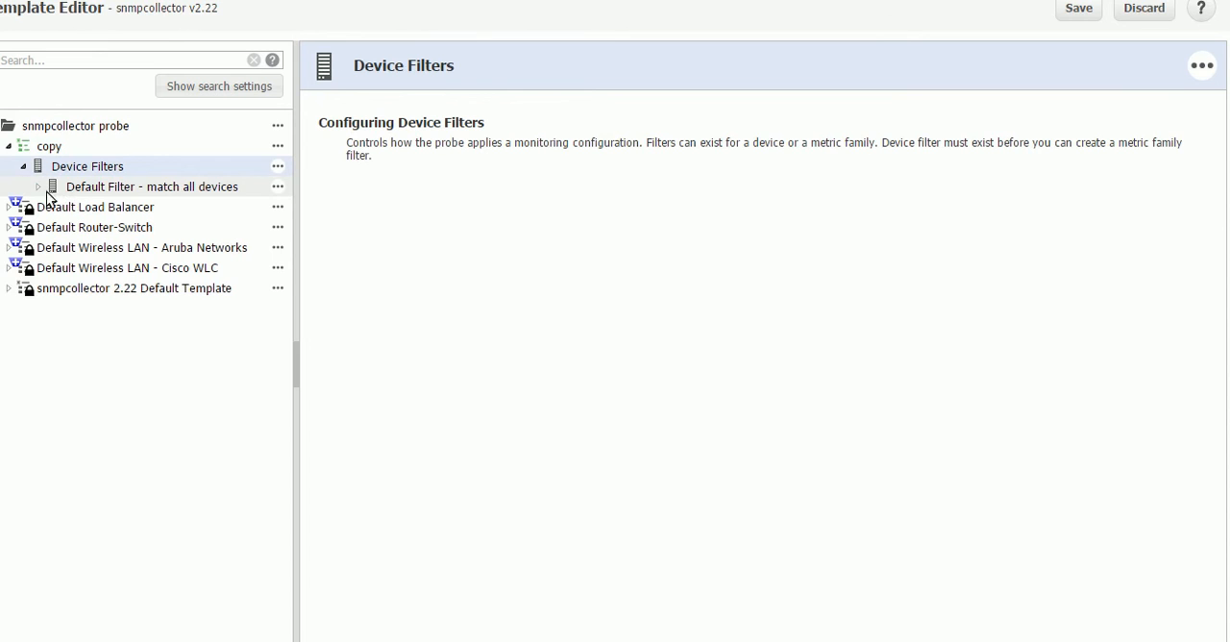
click(39, 186)
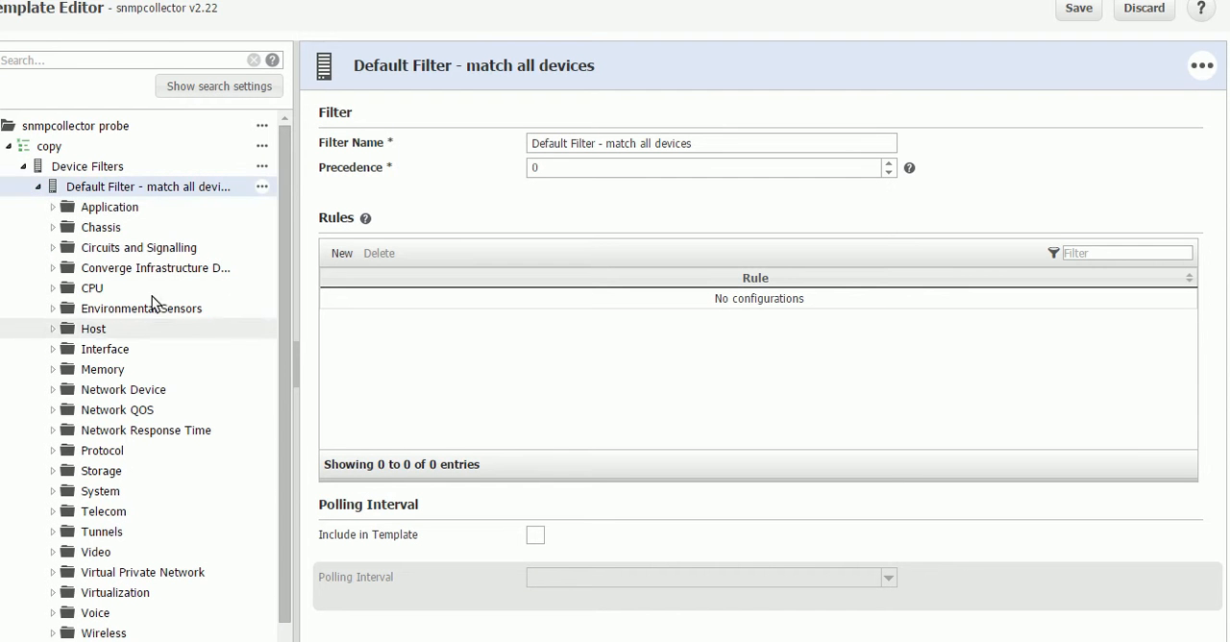
click(533, 534)
click(887, 578)
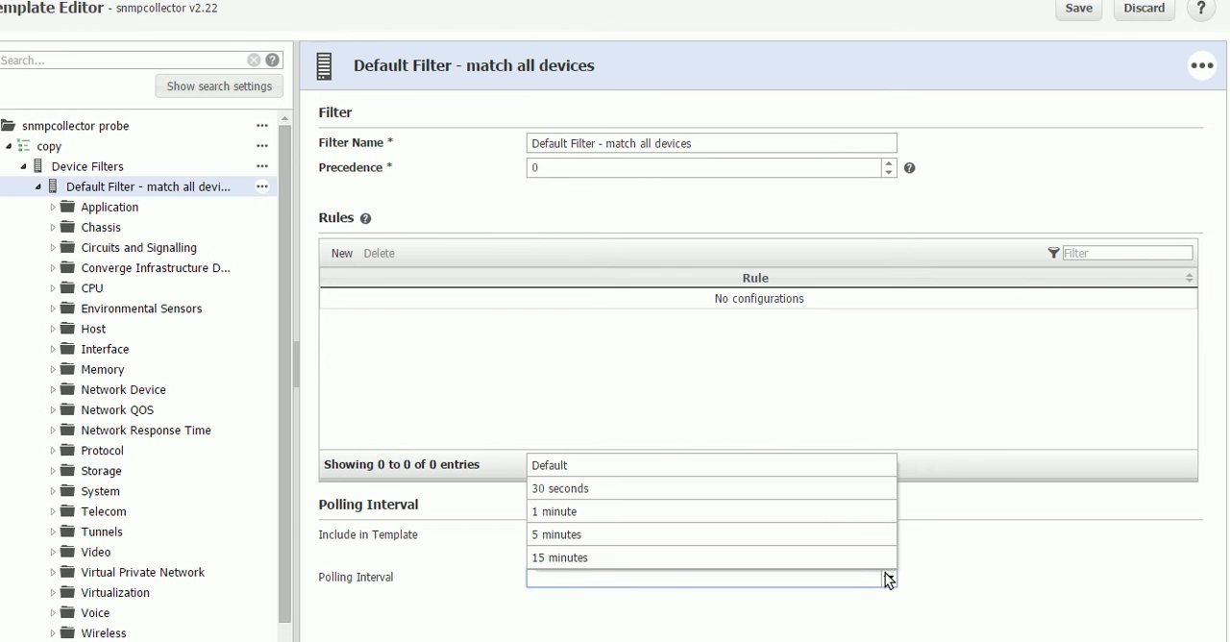
click(815, 512)
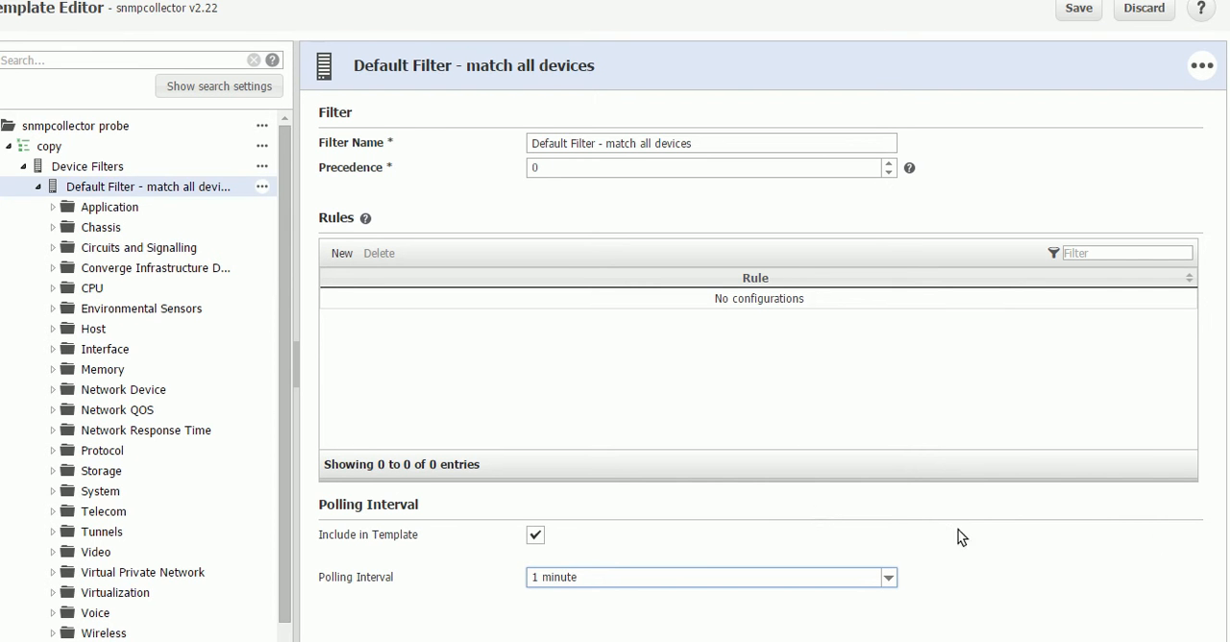
click(1077, 11)
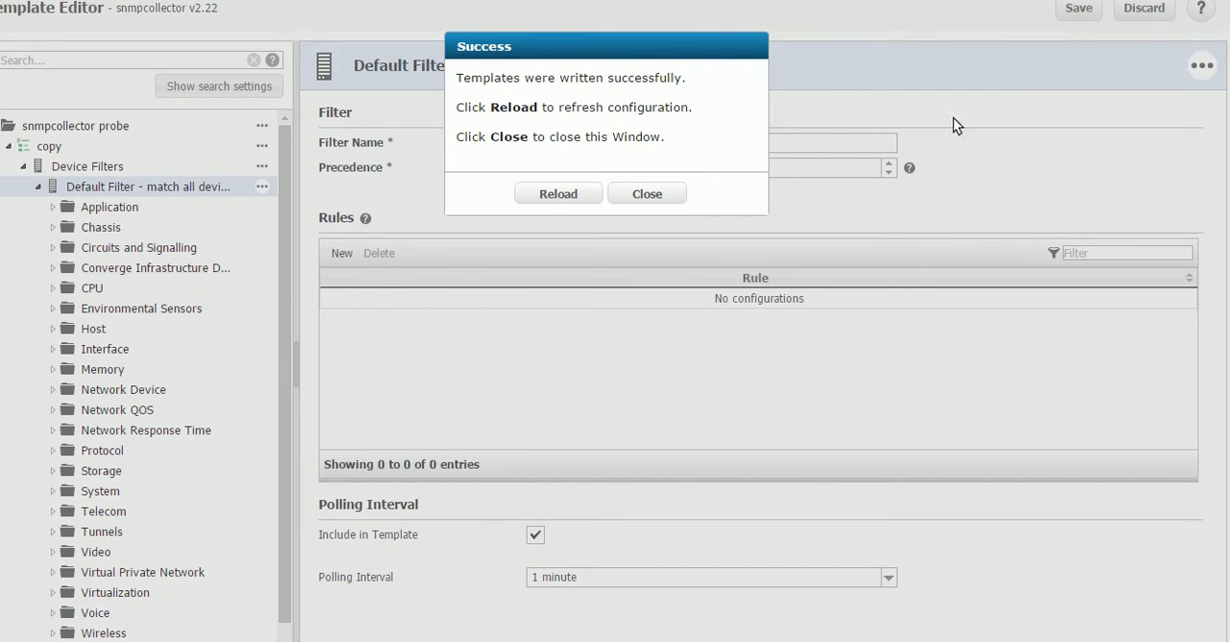
click(582, 194)
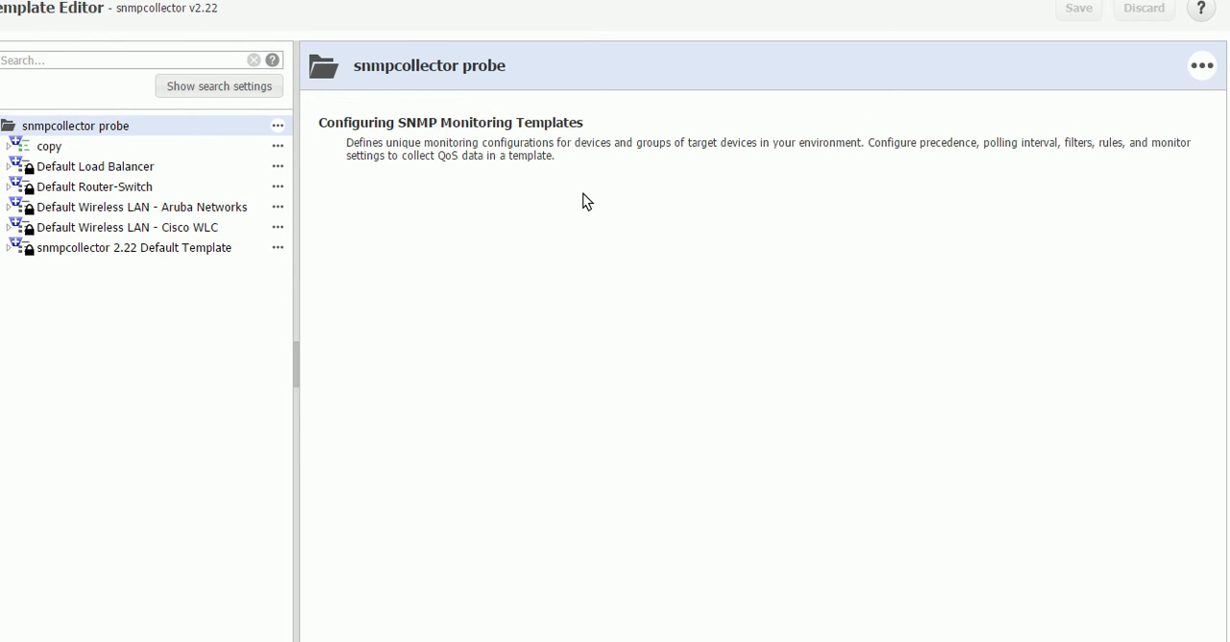
Return to the snmpcollector Probe Configuration page and refresh it to load the applied template.
click(356, 1)
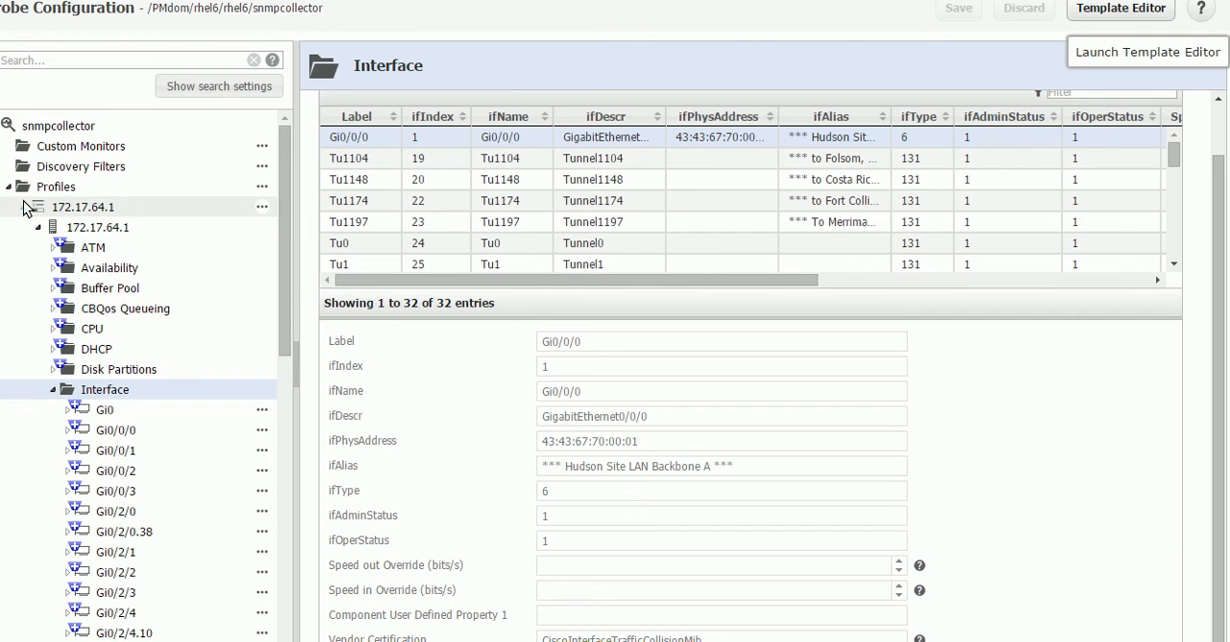
key(F5)
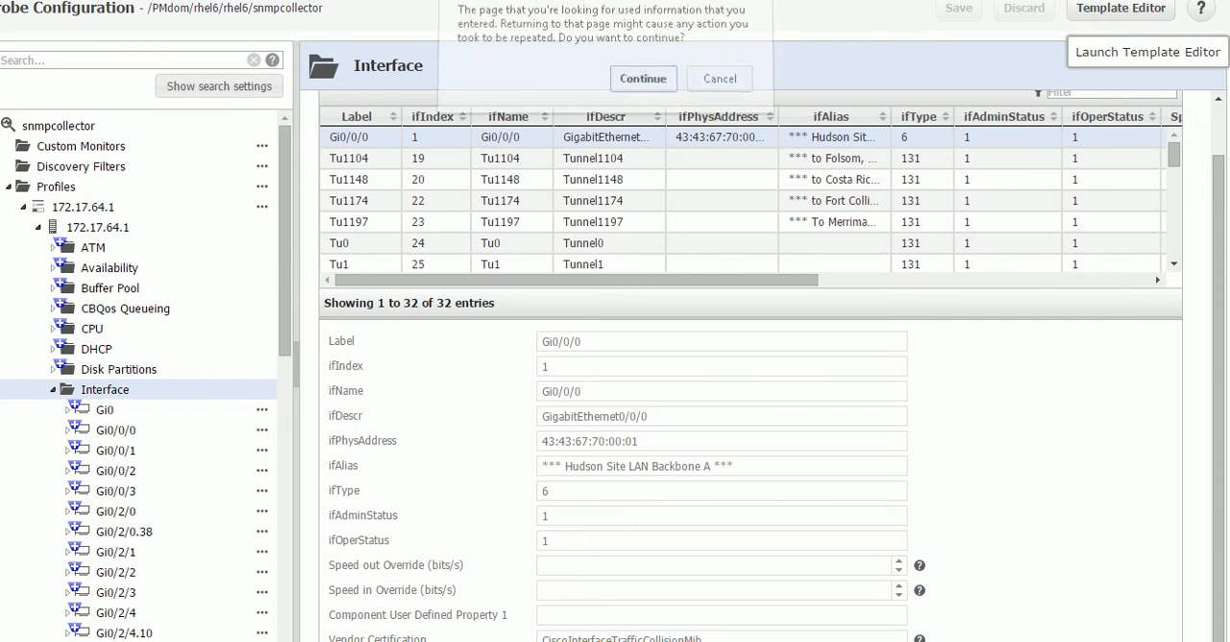
click(637, 83)
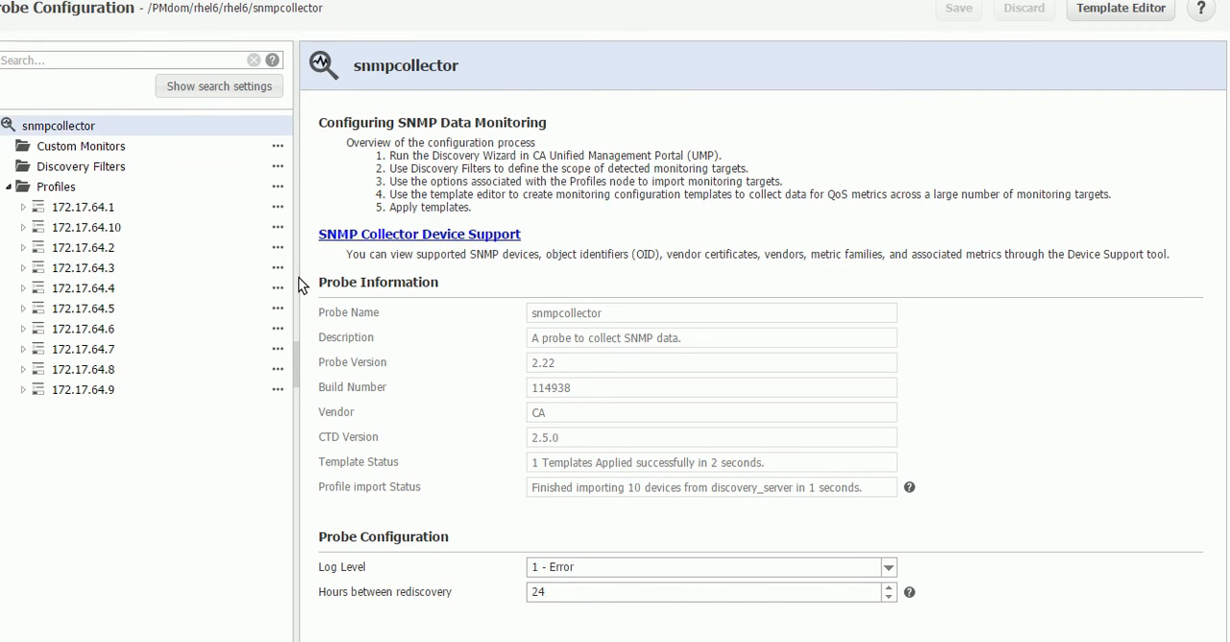
Examine the template-managed settings of device 172.17.64.1 and open its RAS-CPU-0 component.
click(57, 206)
click(33, 227)
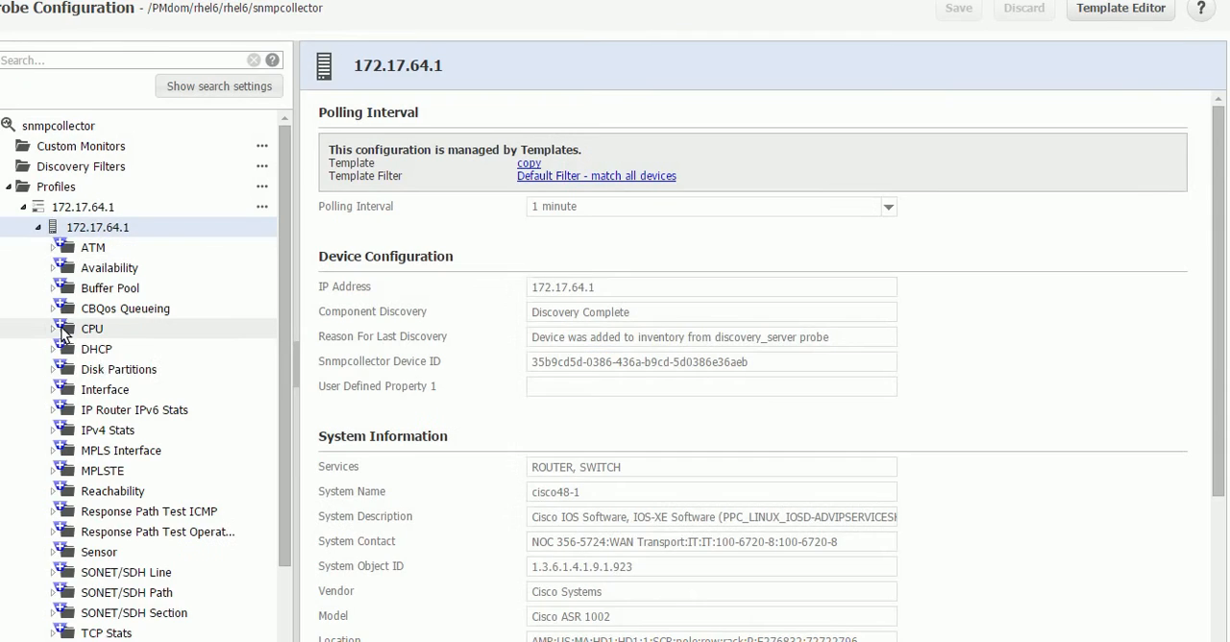
click(58, 334)
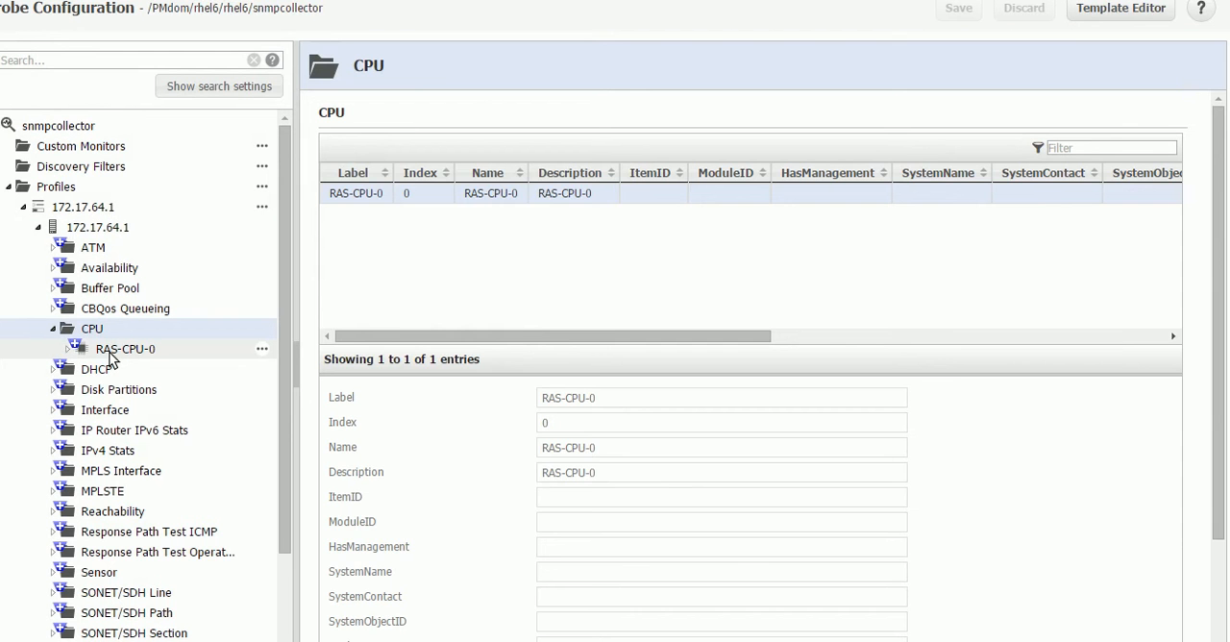
click(109, 351)
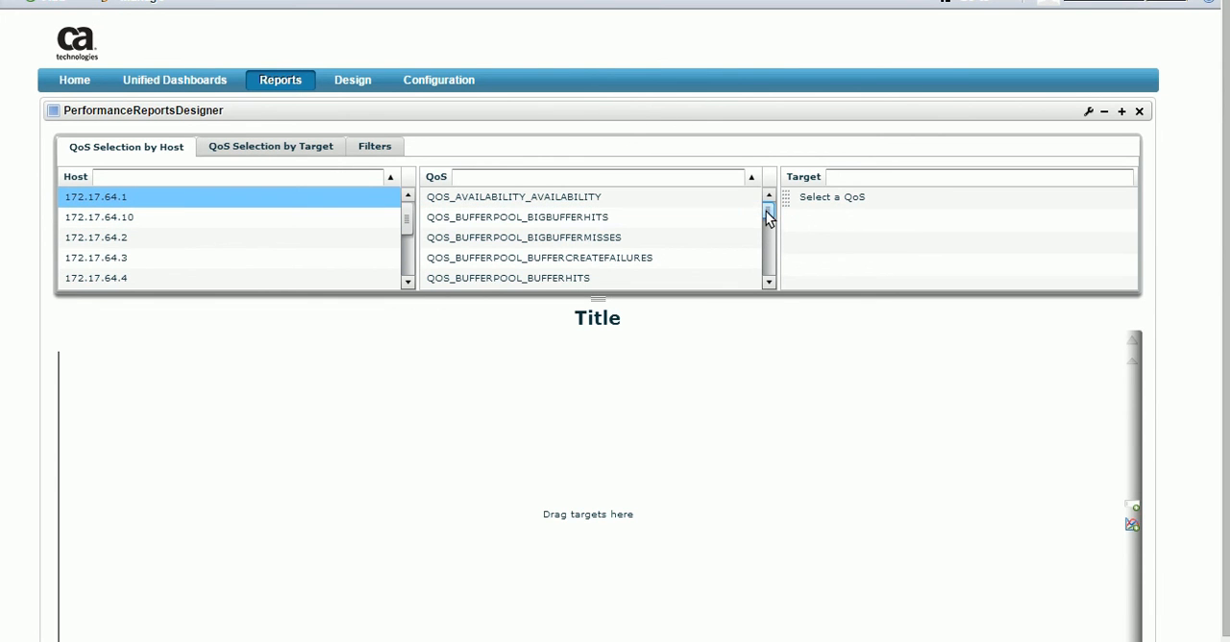
In the Performance Reports Designer, chart QOS_CPU_UTILIZATION of target RAS-CPU-0 for host 172.17.64.1.
scroll(769, 218, down, 1)
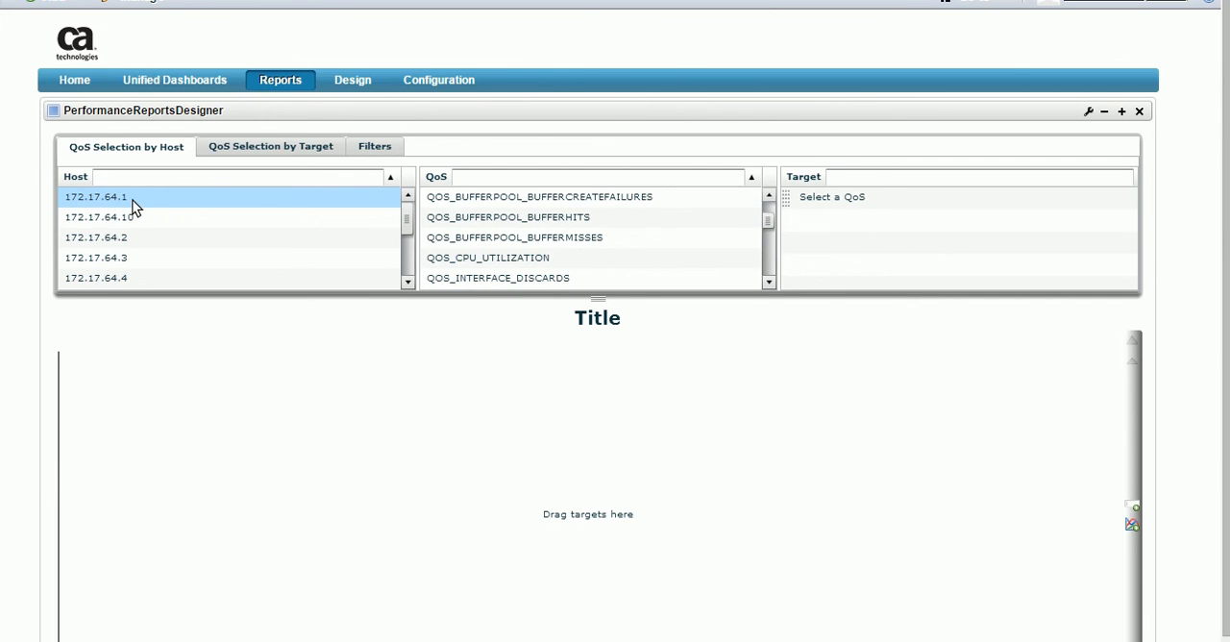
drag(408, 220, 376, 196)
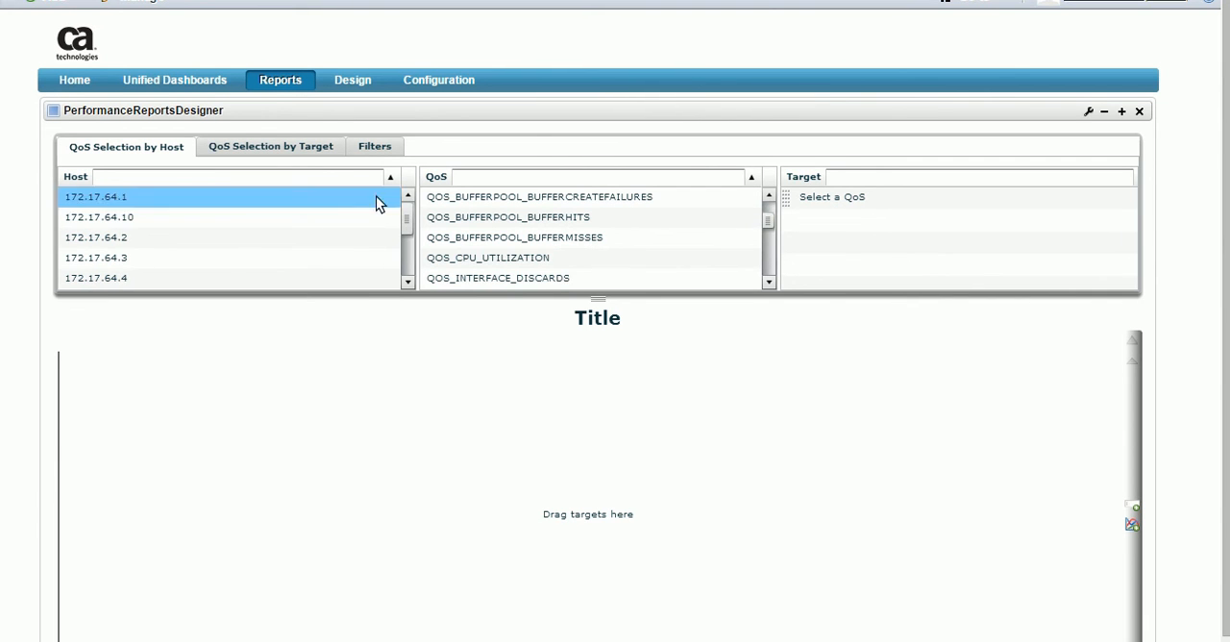
click(559, 261)
drag(823, 195, 432, 477)
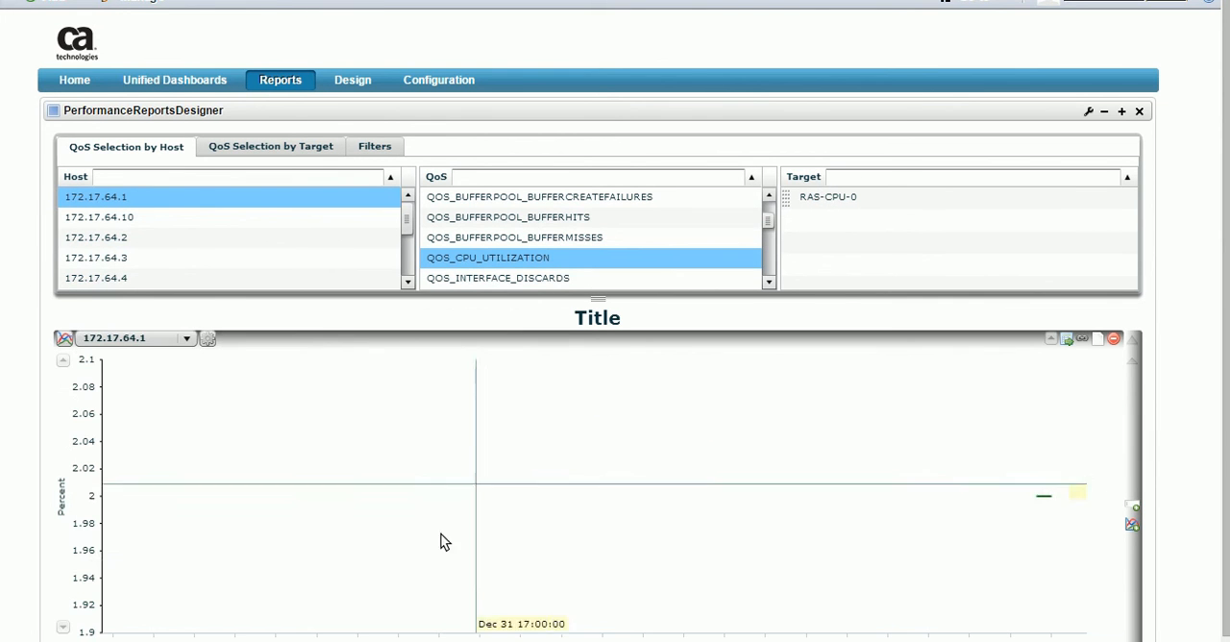
Examine the charted CPU data and browse the interface QoS metrics collected for host 172.17.64.1.
mouse_move(1036, 508)
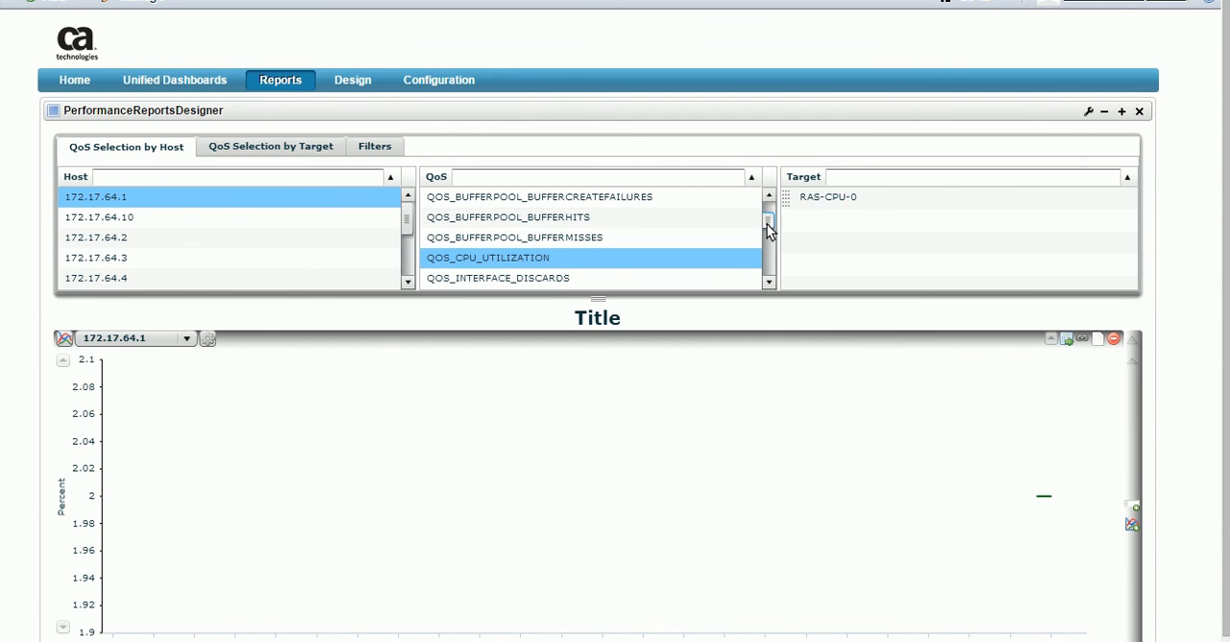
drag(768, 220, 767, 248)
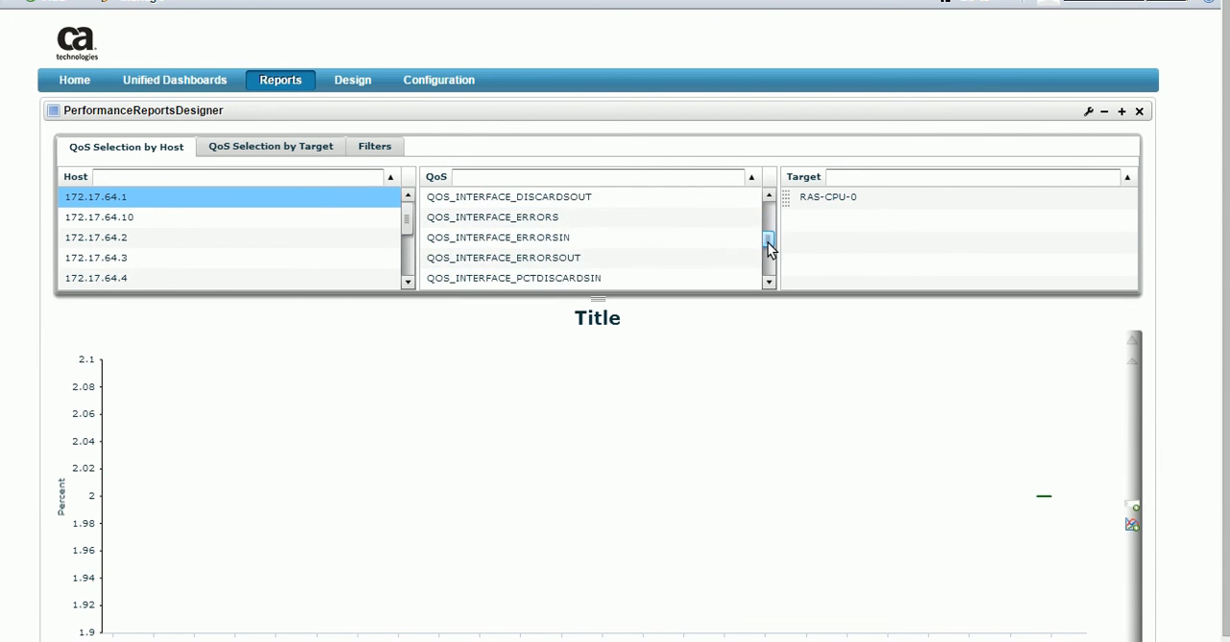
click(554, 227)
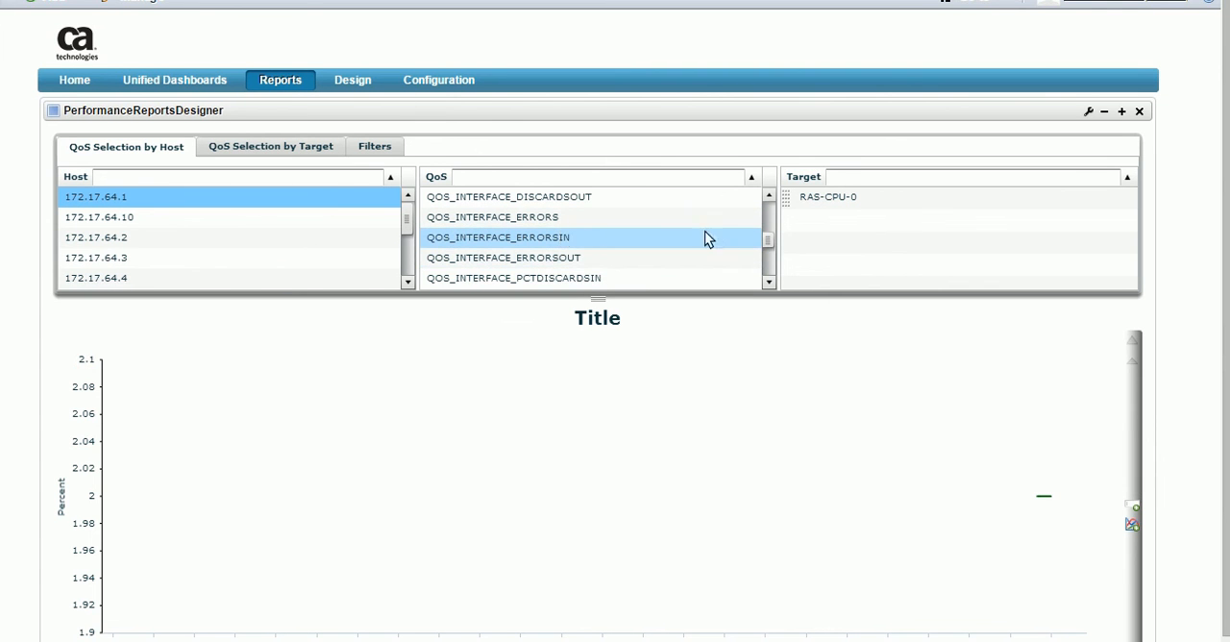
drag(769, 247, 774, 280)
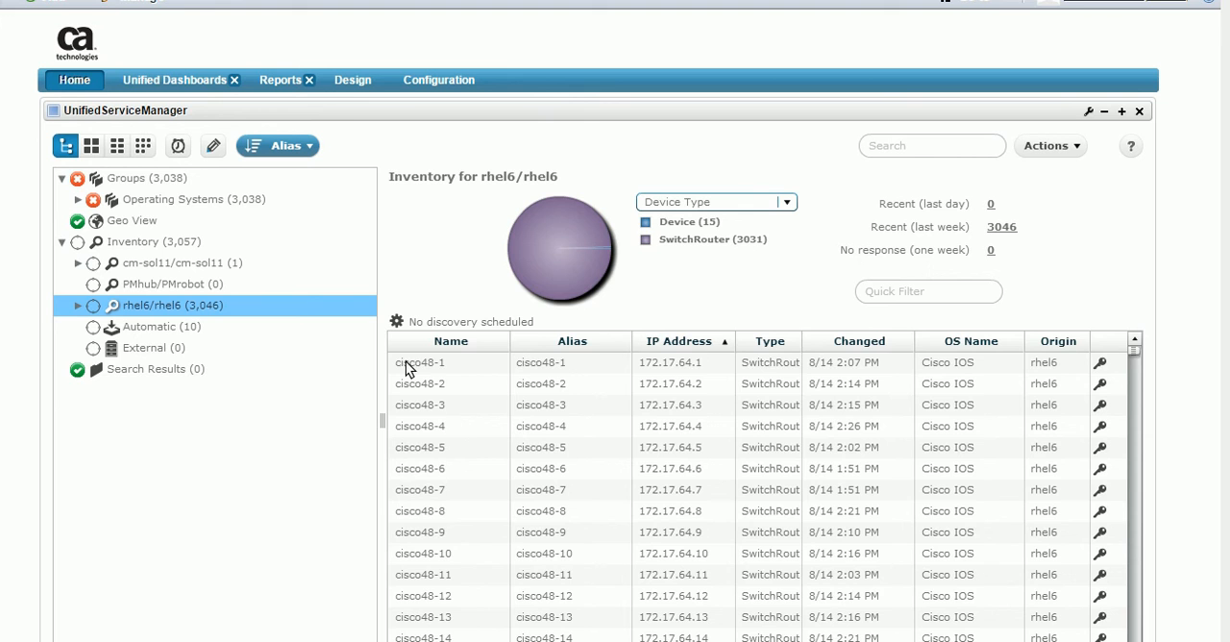
In Unified Service Manager, open device cisco48-1 from the rhel6 inventory and list its metric families.
double_click(405, 365)
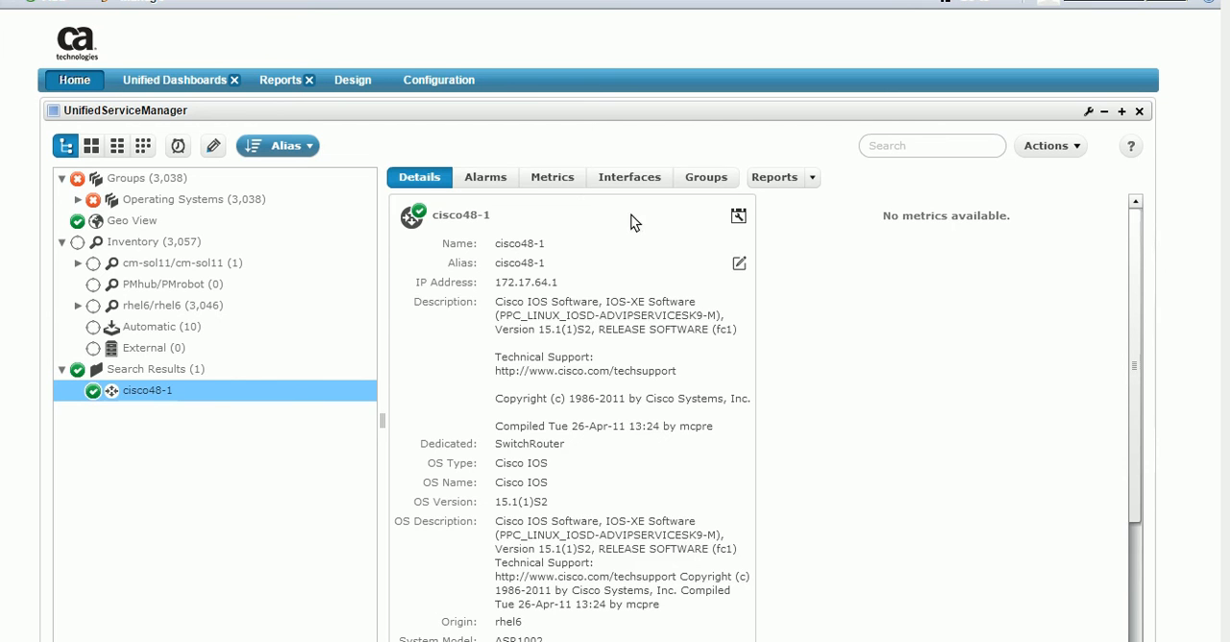
click(554, 175)
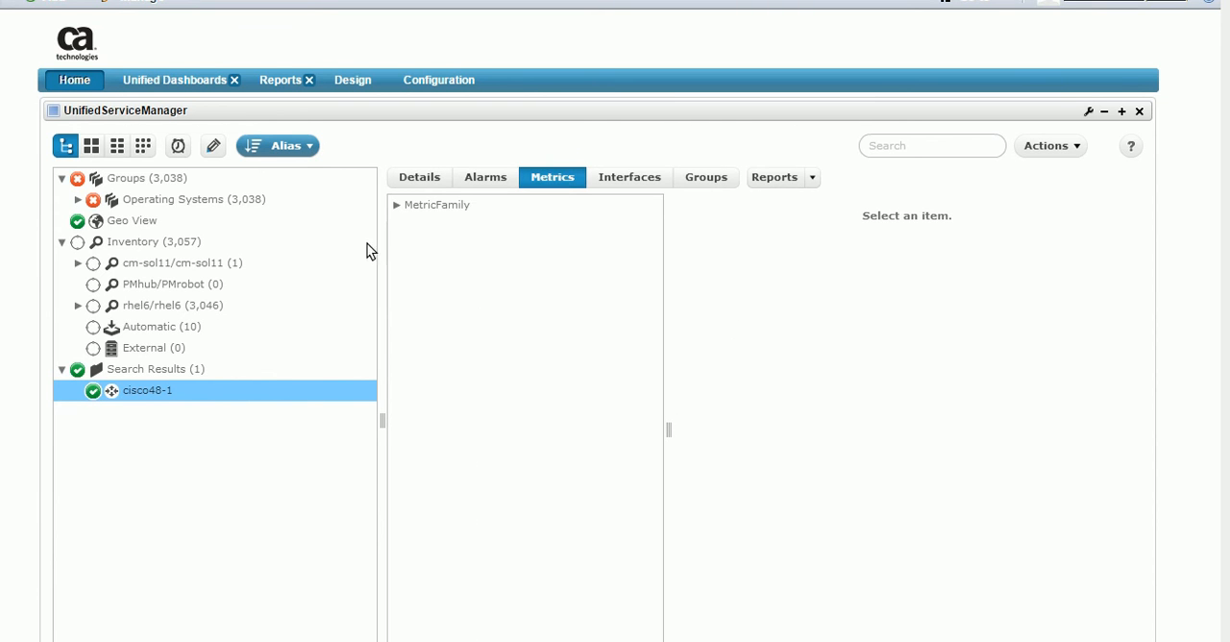
click(395, 205)
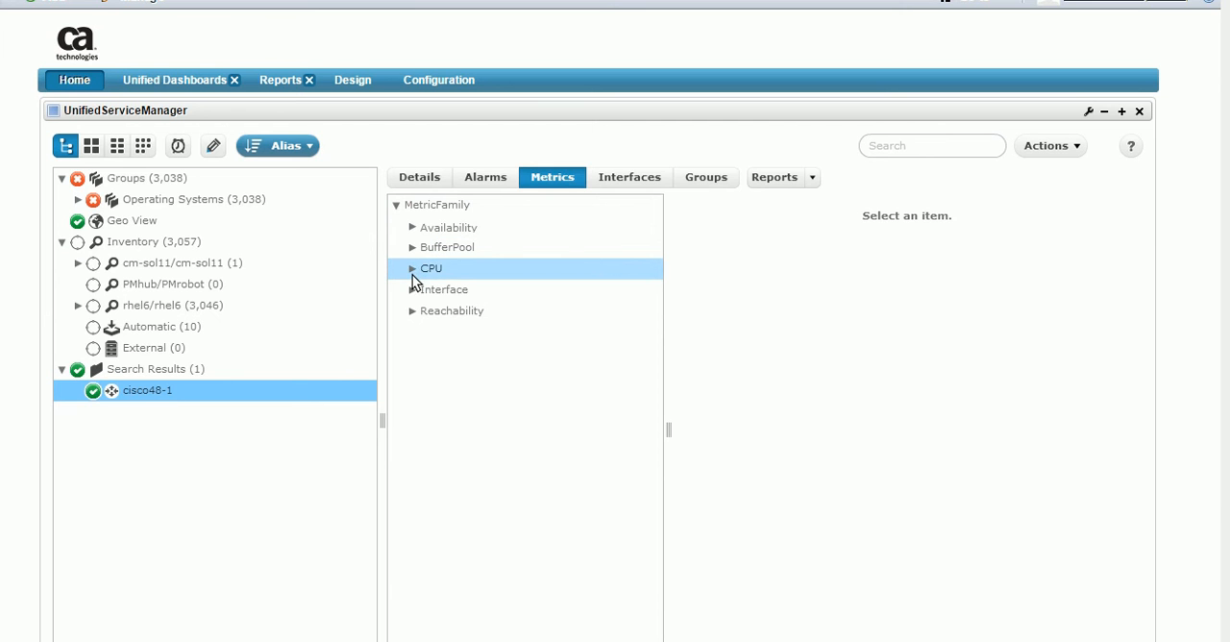
Check the RAS-CPU-0 metrics of cisco48-1 and browse the errors and discards of its interfaces.
click(412, 269)
click(469, 294)
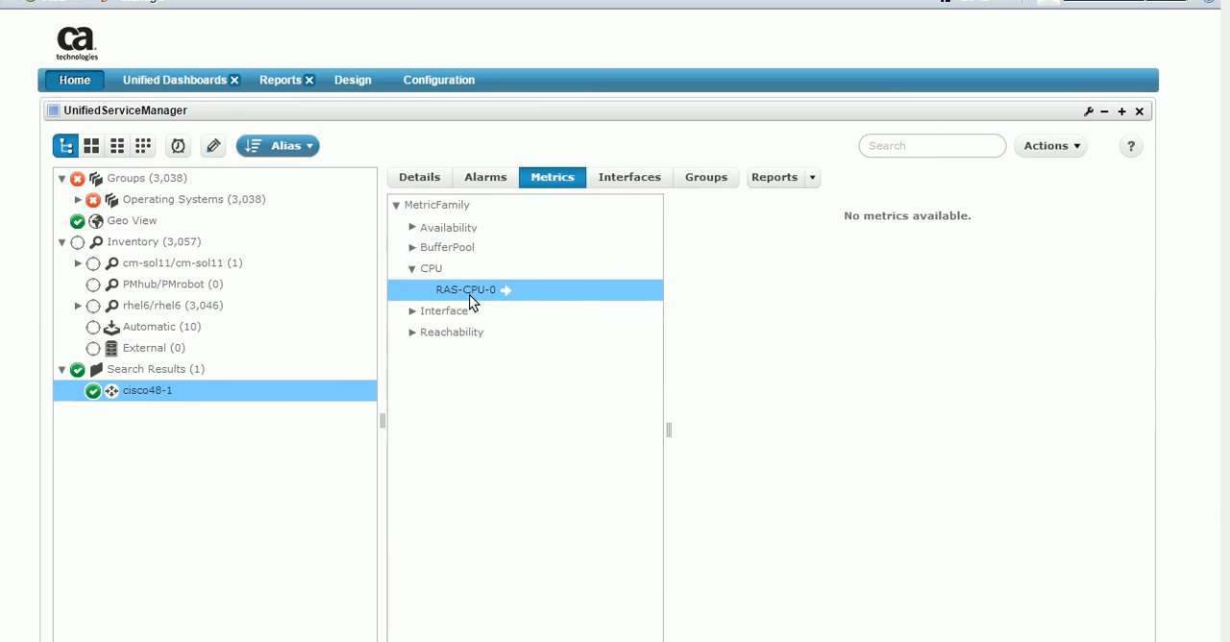
click(624, 182)
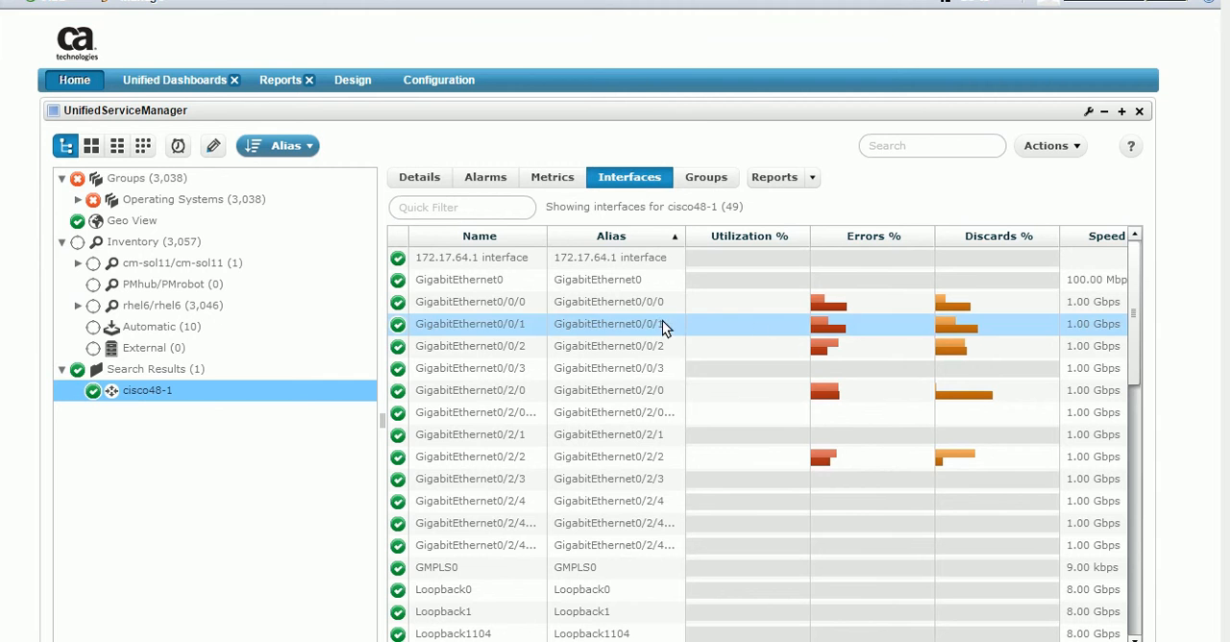
mouse_move(972, 354)
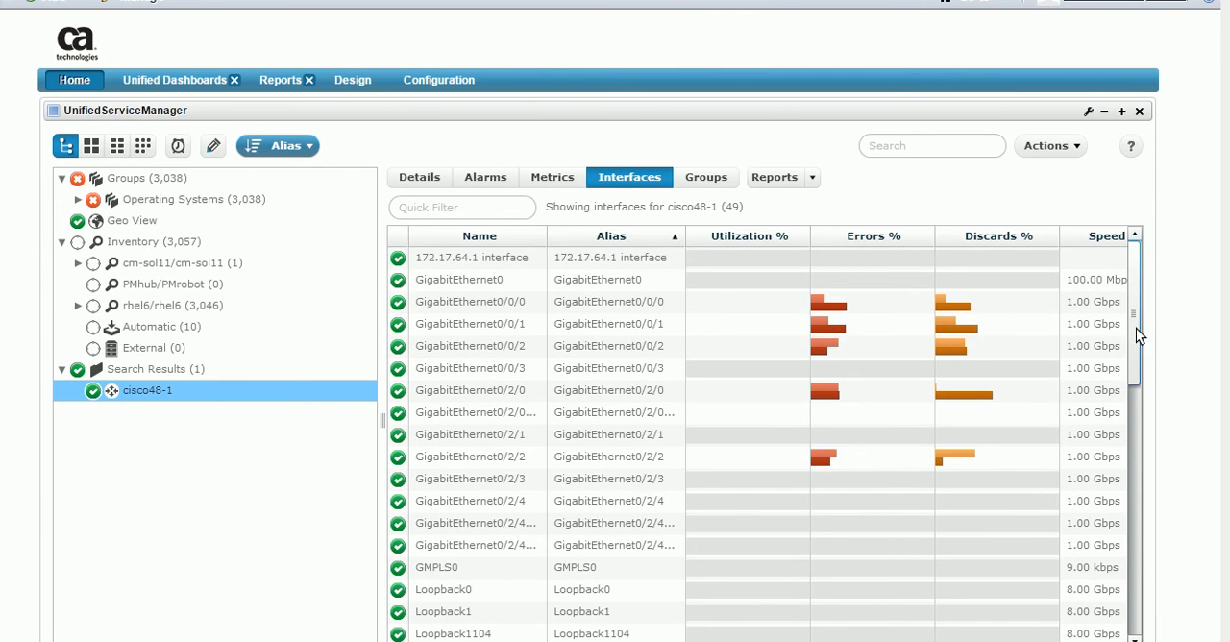
drag(1135, 328, 1121, 275)
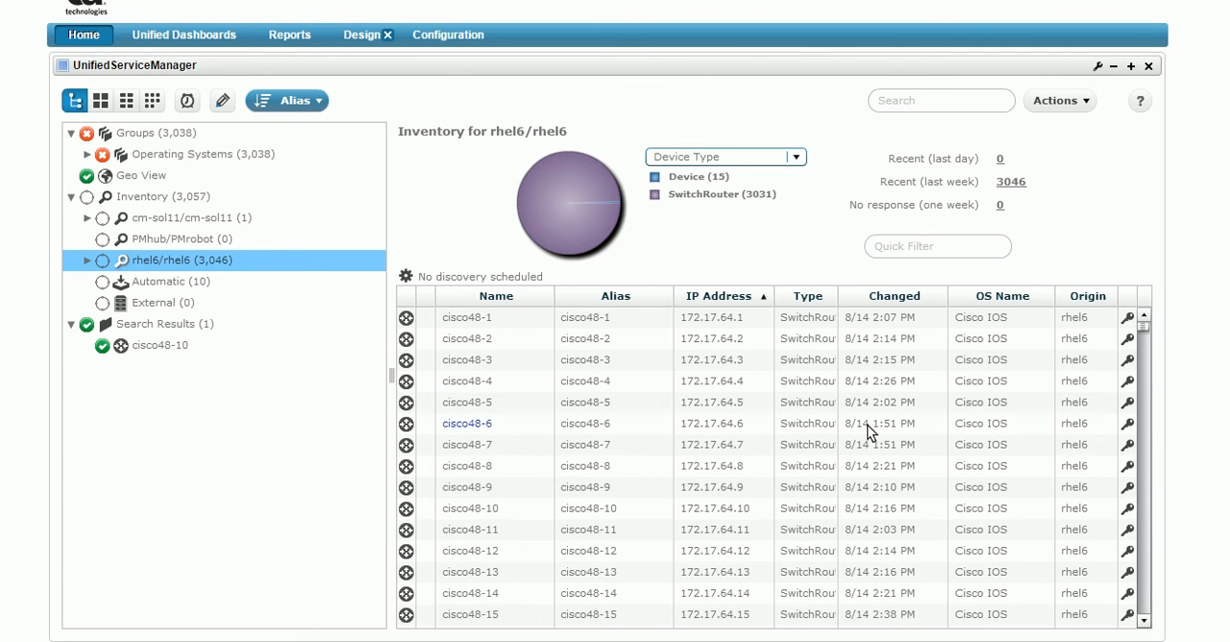
Reopen device cisco48-1 from the rhel6 inventory and examine the charts in its details.
click(461, 319)
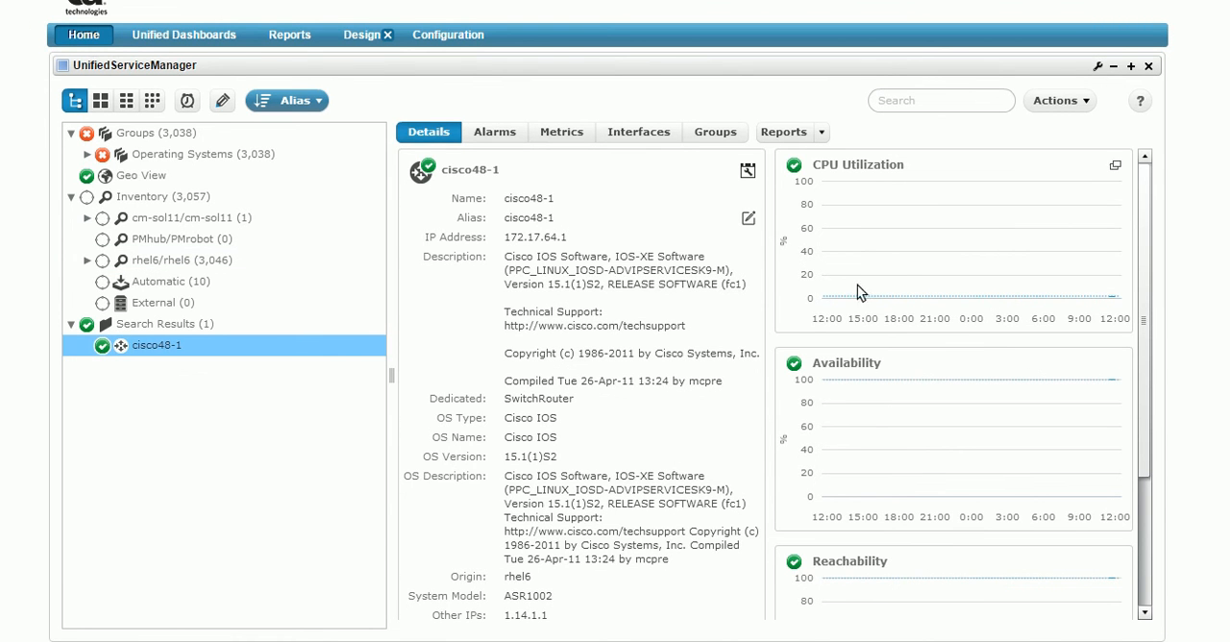
mouse_move(916, 204)
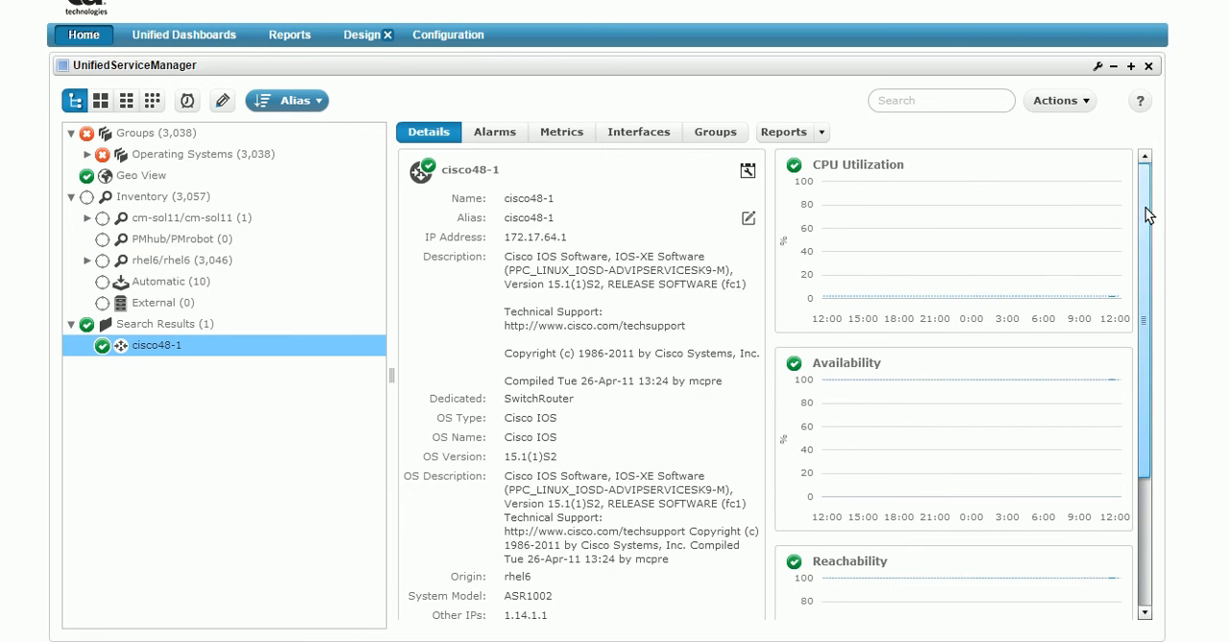
drag(1145, 207, 1130, 177)
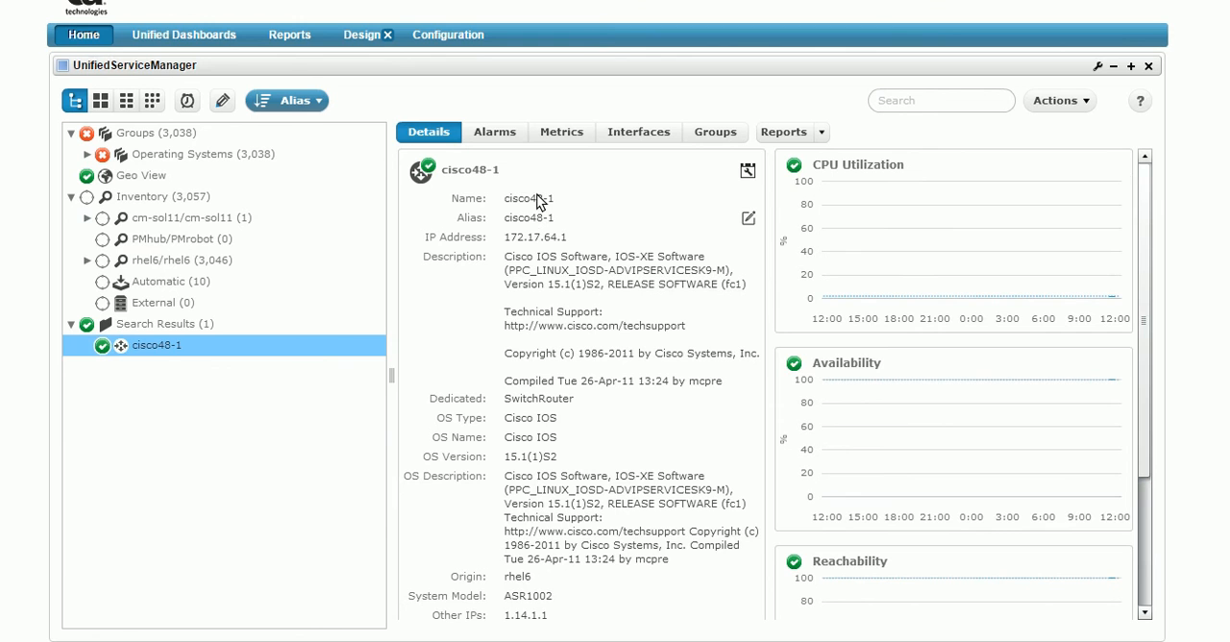
Display the utilization chart of RAS-CPU-0 from the CPU metric family of cisco48-1.
click(560, 134)
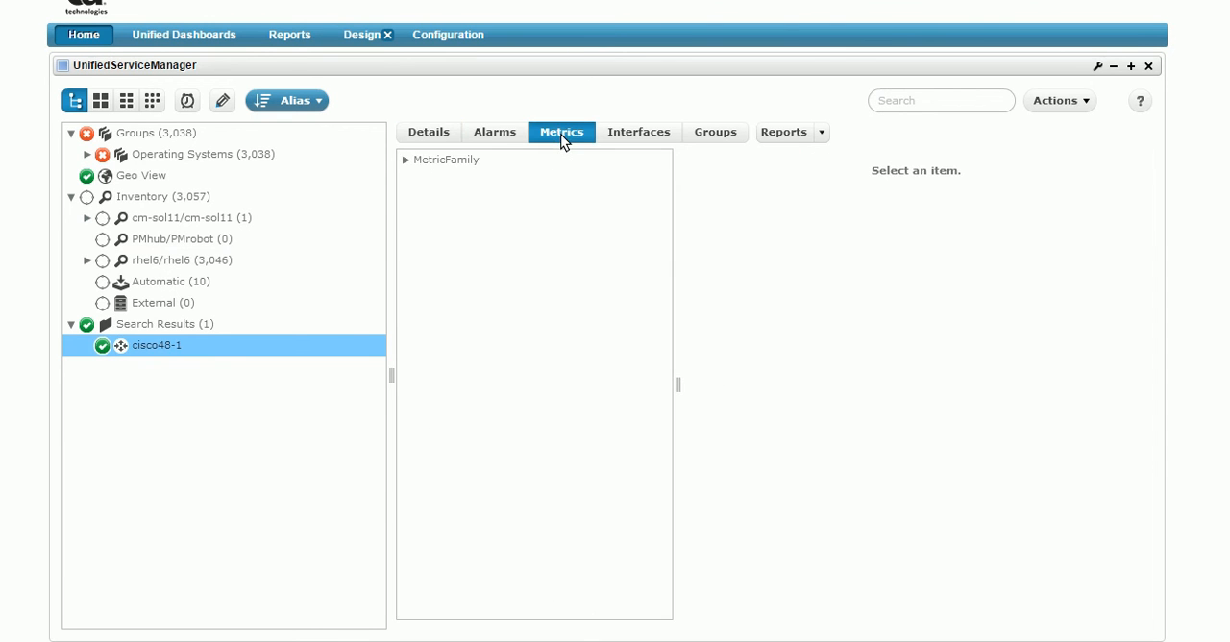
click(405, 161)
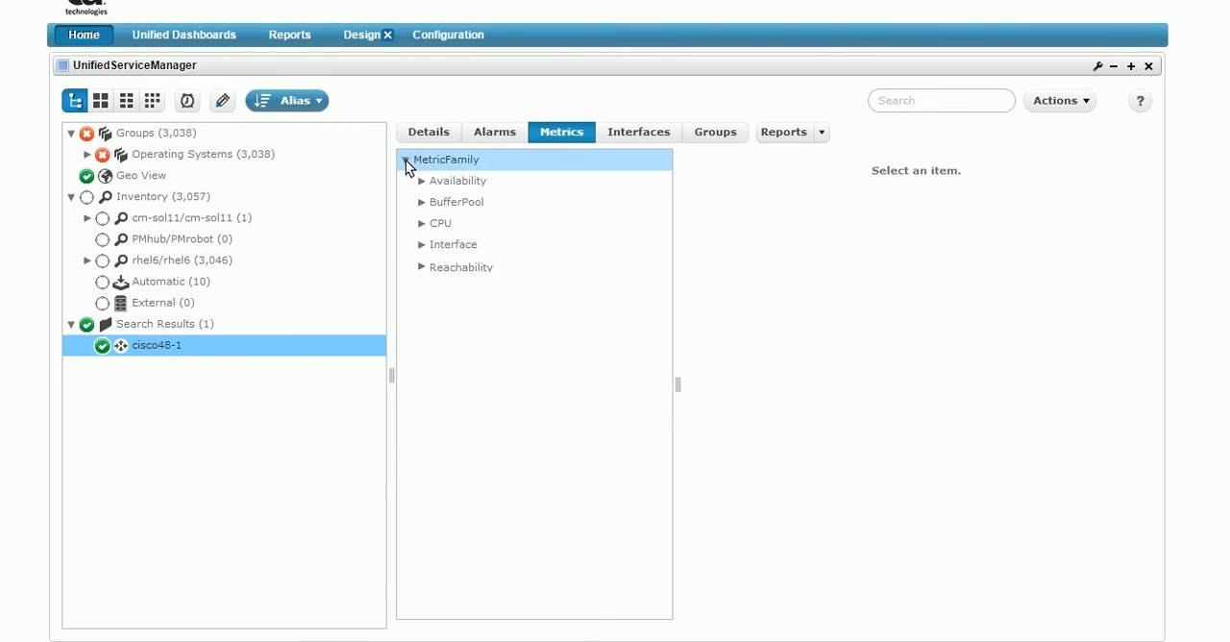
click(424, 224)
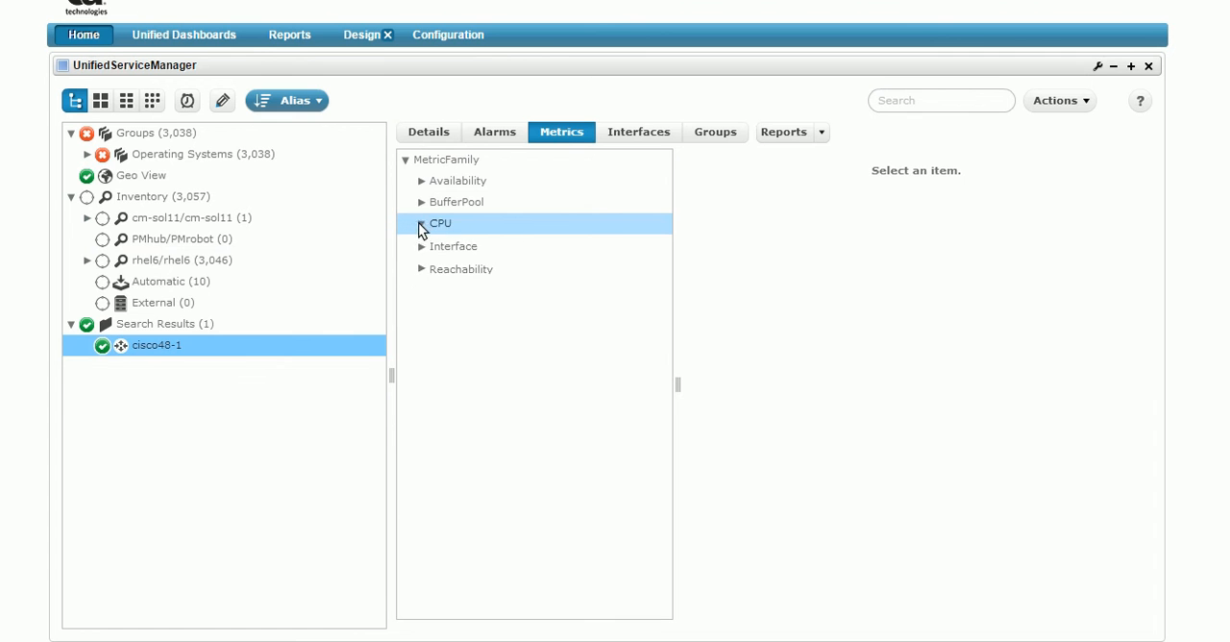
click(520, 246)
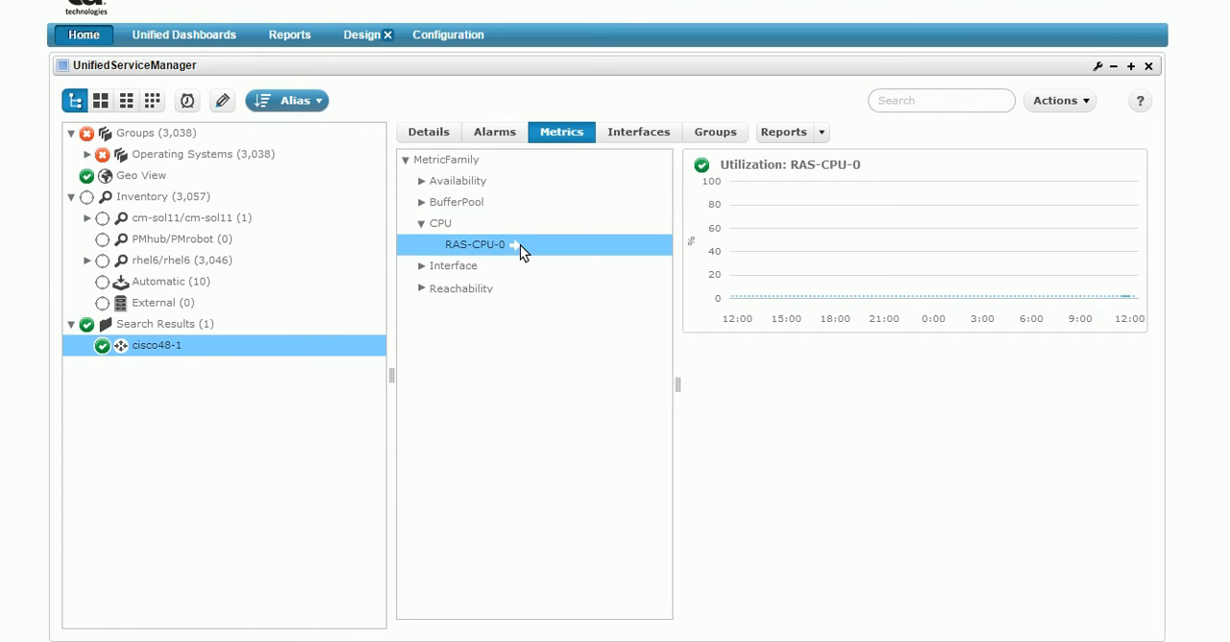
Examine the error and discard percentages across the interface list of cisco48-1, then return to the device details.
click(640, 132)
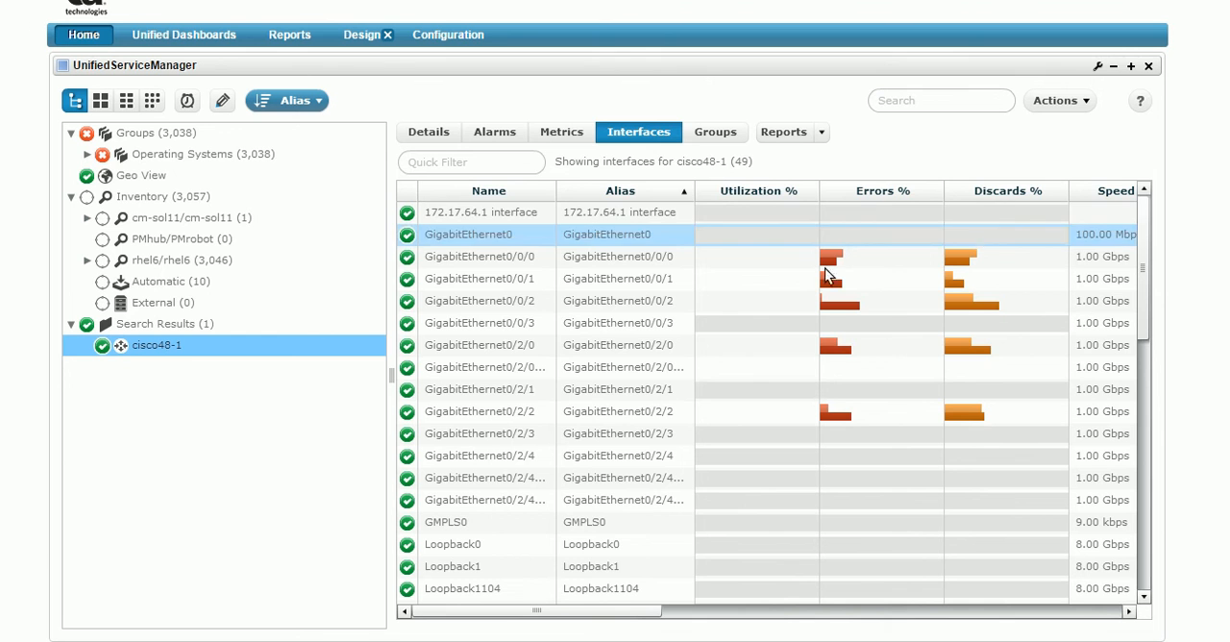
mouse_move(996, 327)
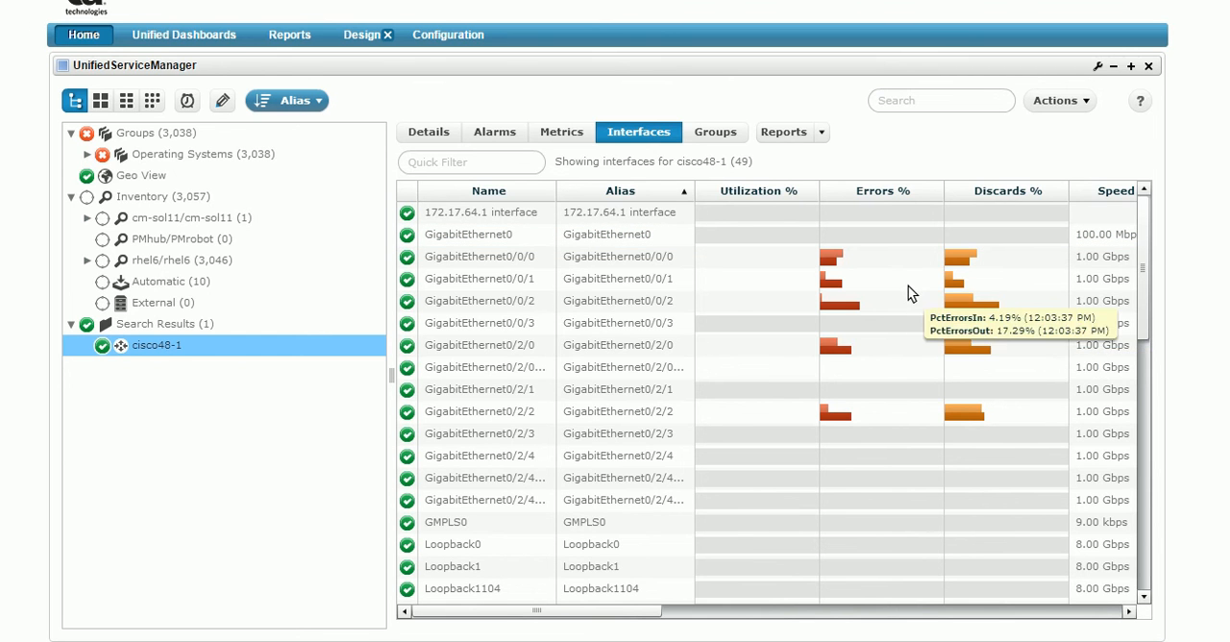
scroll(908, 284, down, 5)
scroll(908, 287, down, 5)
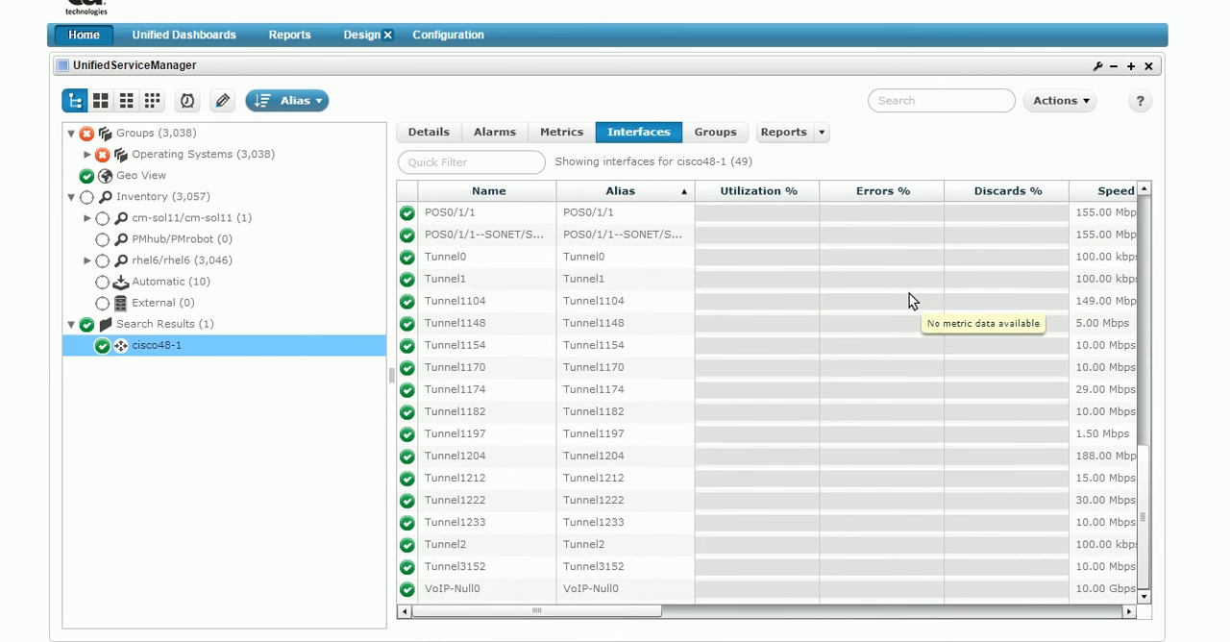
scroll(910, 288, up, 10)
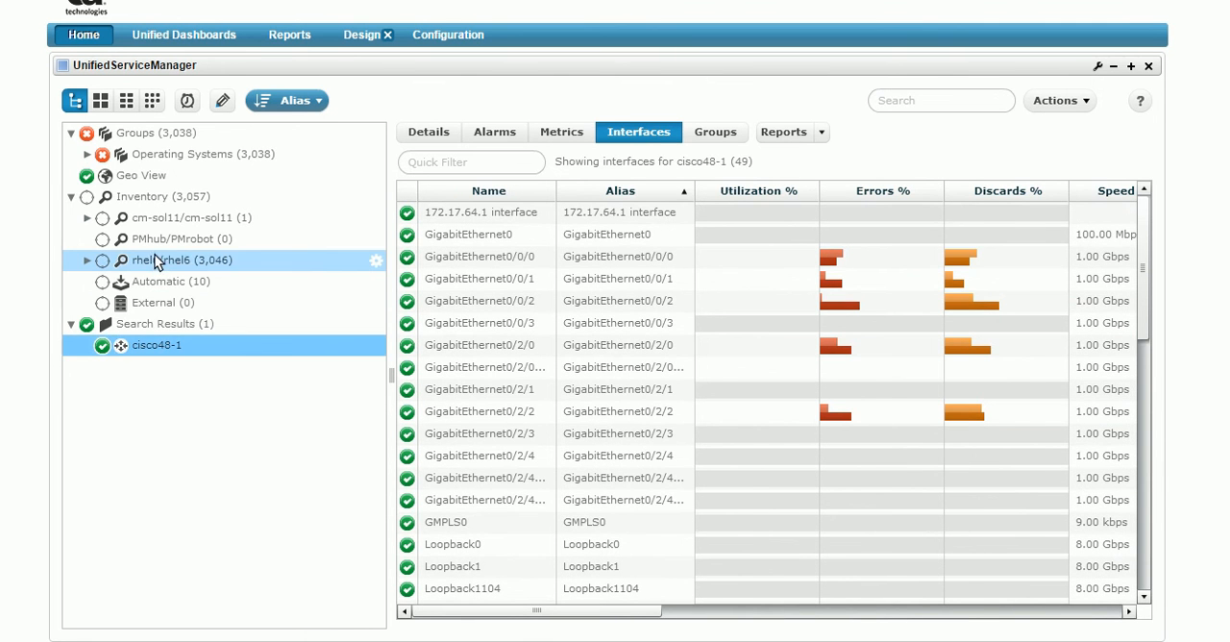
click(439, 134)
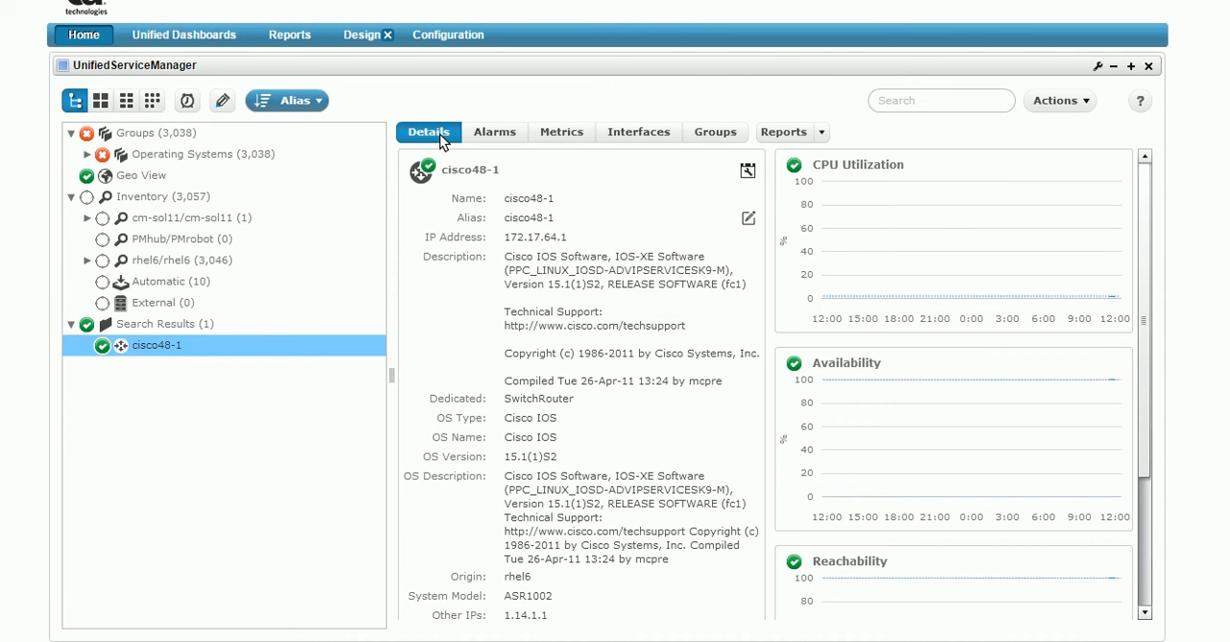